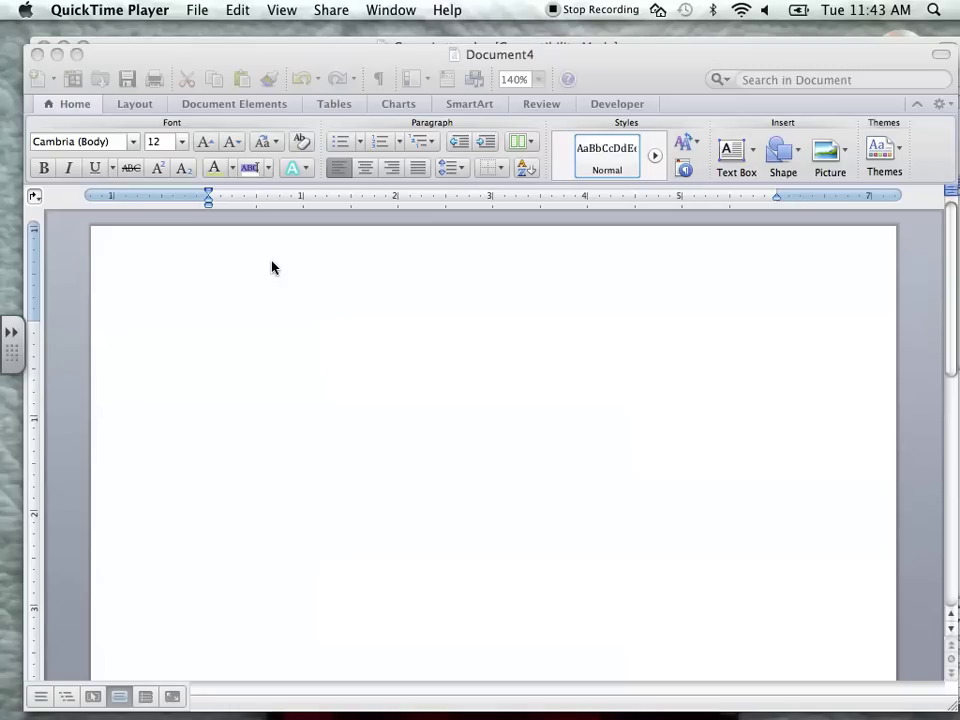
- Bring the blank Document4 window to the front in Word
{"action": "left_click", "coordinate": [272, 268]}
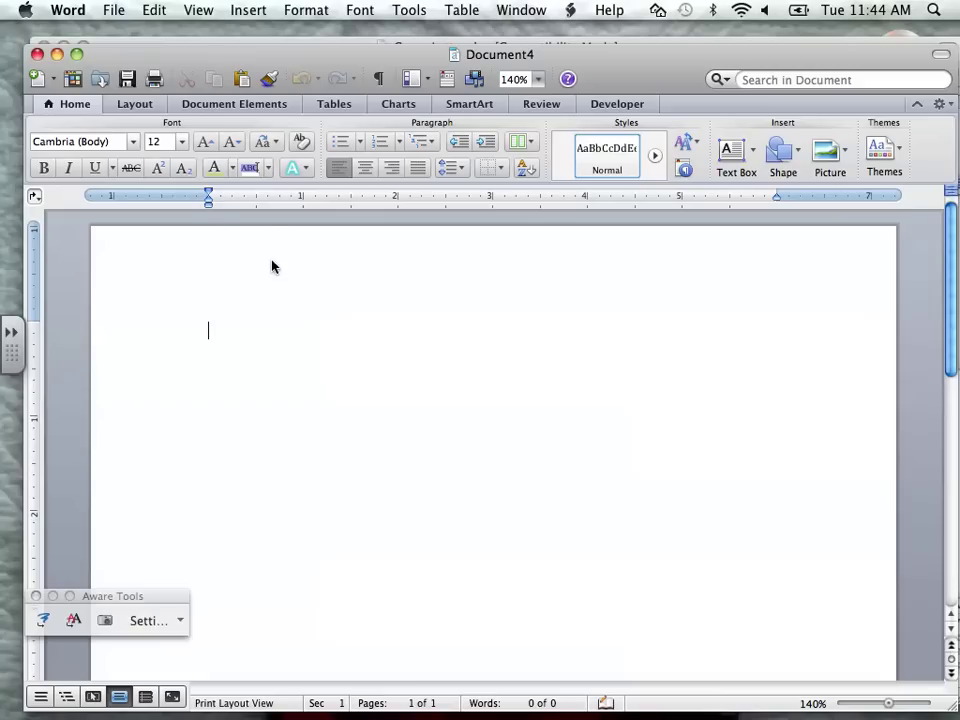
- Set Document4's margins to 2 inches top and 1 inch left and right
{"action": "left_click", "coordinate": [154, 106]}
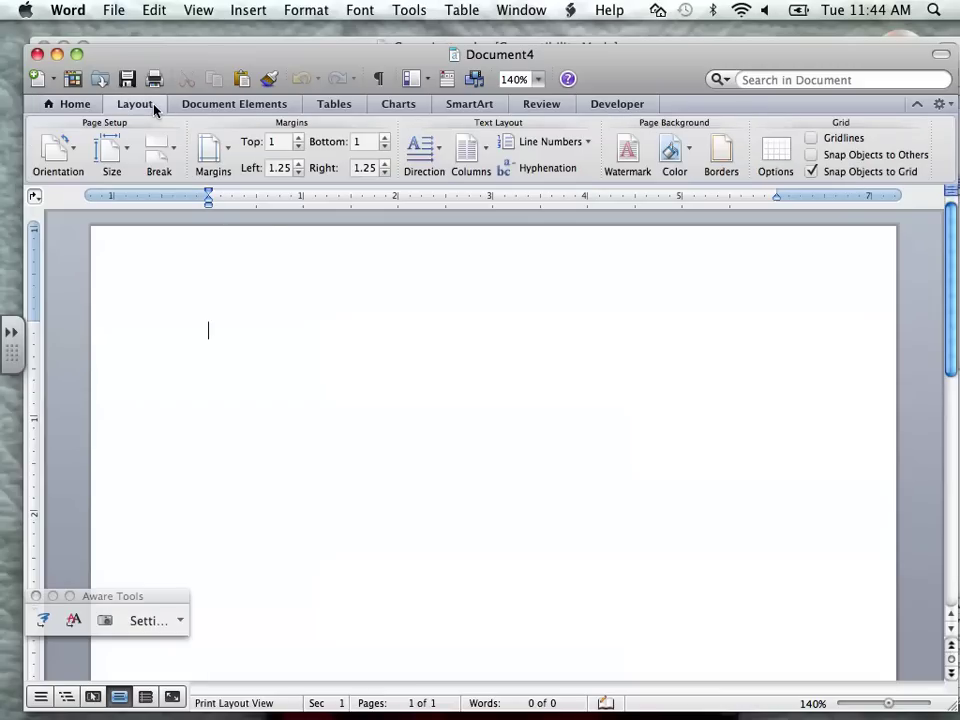
{"action": "left_click", "coordinate": [273, 142]}
{"action": "type", "text": "2"}
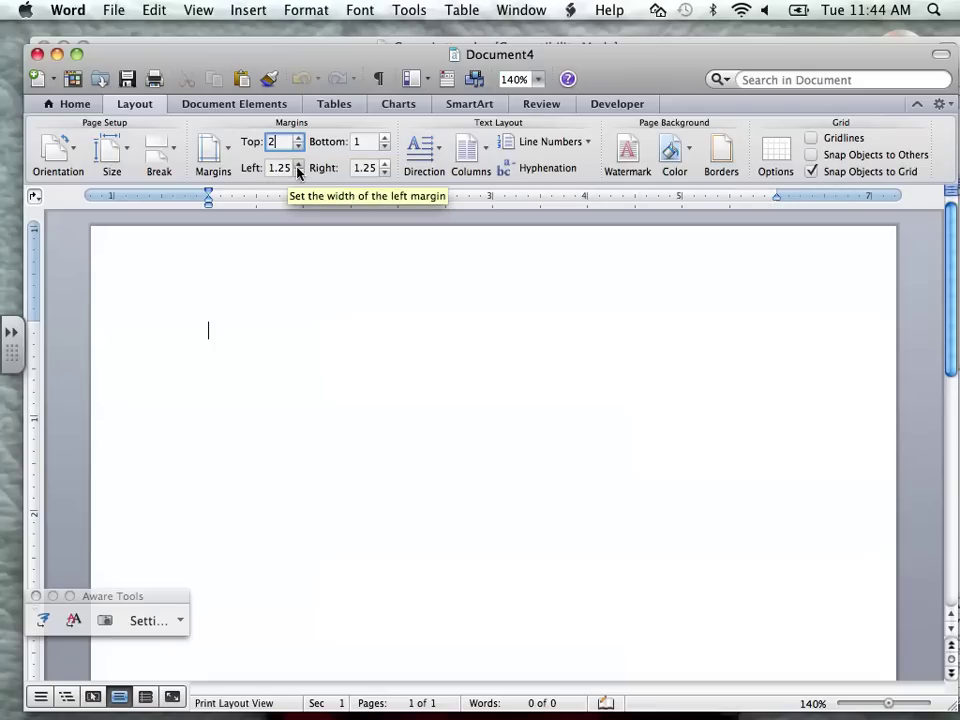
{"action": "left_click", "coordinate": [298, 172]}
{"action": "left_click", "coordinate": [298, 172]}
{"action": "left_click", "coordinate": [298, 174]}
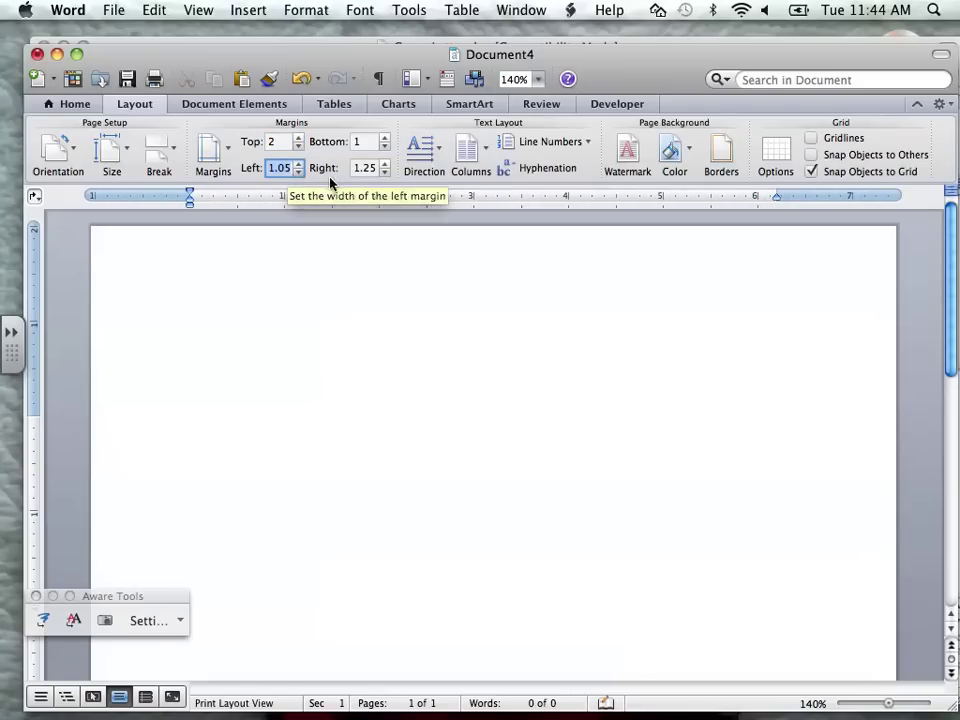
{"action": "left_click", "coordinate": [299, 174]}
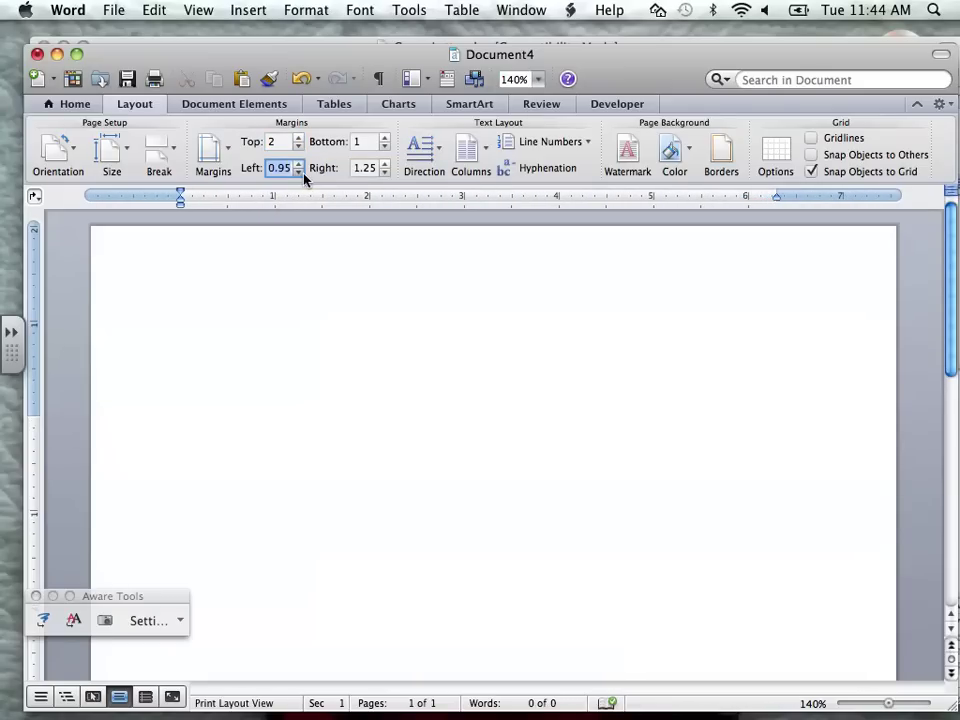
{"action": "left_click", "coordinate": [385, 173]}
{"action": "left_click", "coordinate": [385, 173]}
{"action": "left_click", "coordinate": [385, 173]}
{"action": "left_click", "coordinate": [385, 173]}
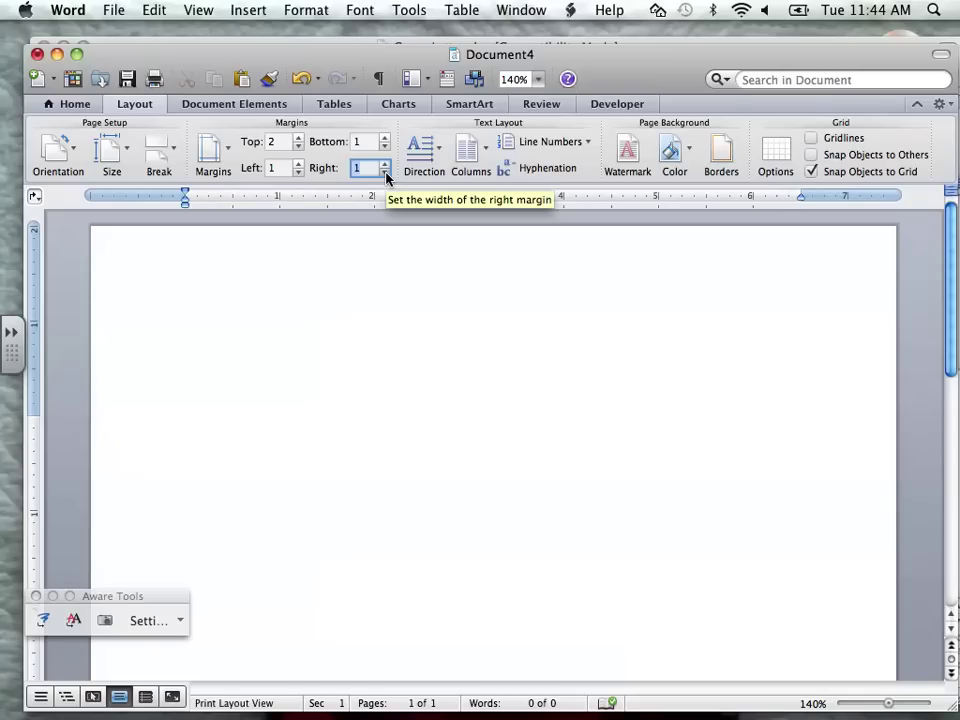
{"action": "left_click", "coordinate": [315, 326]}
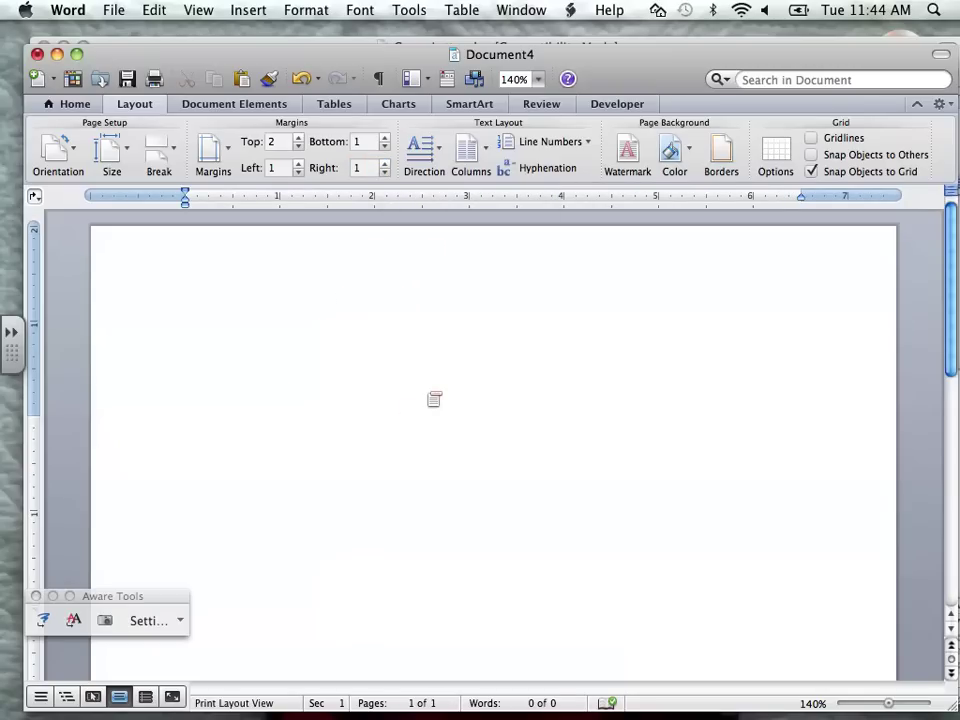
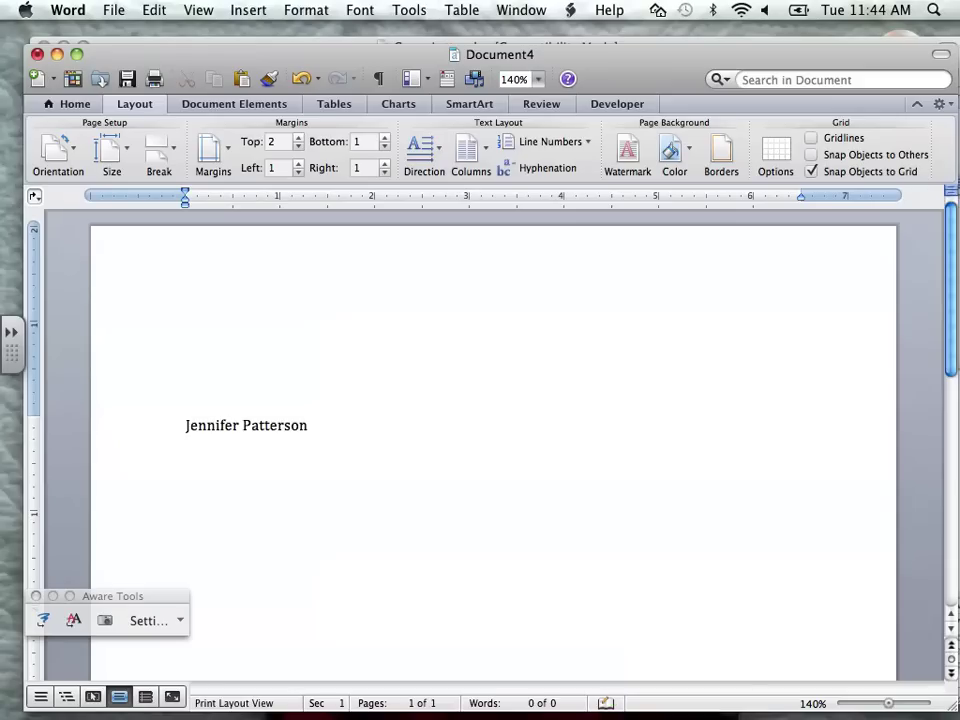
- Type the sender's name, street address, and city, state and ZIP line on separate lines
{"action": "left_click", "coordinate": [211, 443]}
{"action": "key", "text": "BackSpace"}
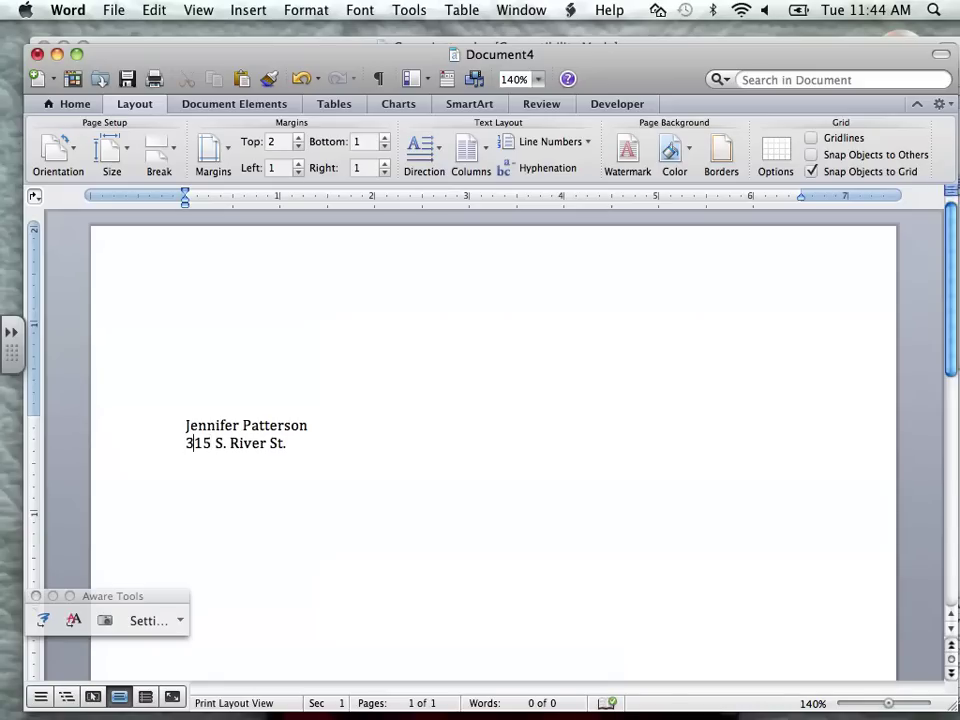
{"action": "left_click", "coordinate": [287, 443]}
{"action": "key", "text": "Return"}
{"action": "type", "text": "Calhoun, GA 30701"}
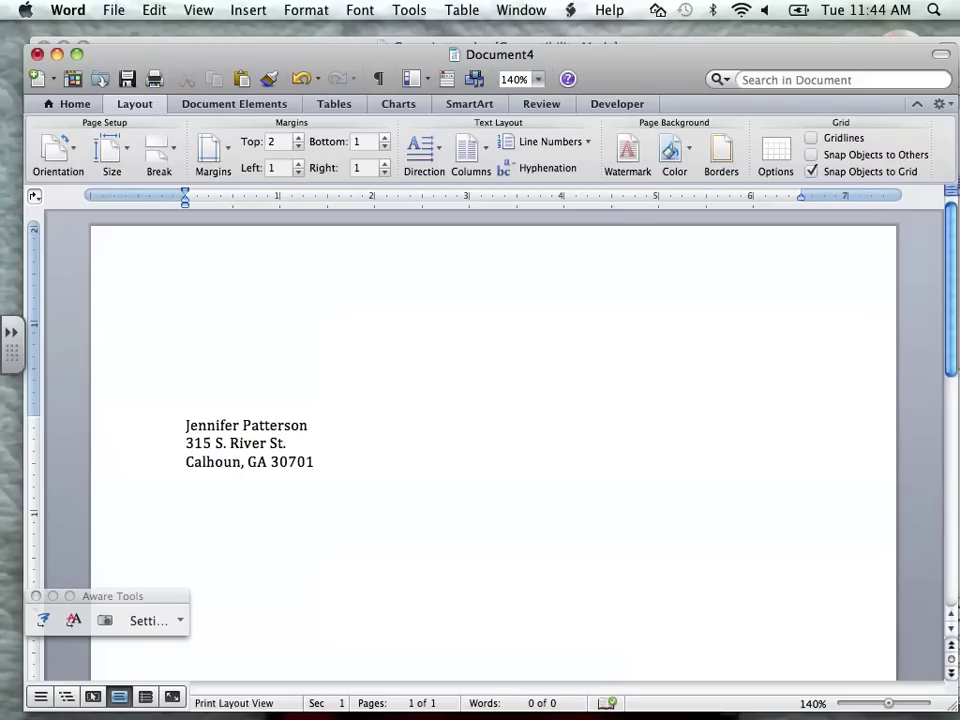
- Add the date May 1, 2012 below the sender's address block
{"action": "key", "text": "Return"}
{"action": "key", "text": "Return"}
{"action": "type", "text": "May 1, 2012"}
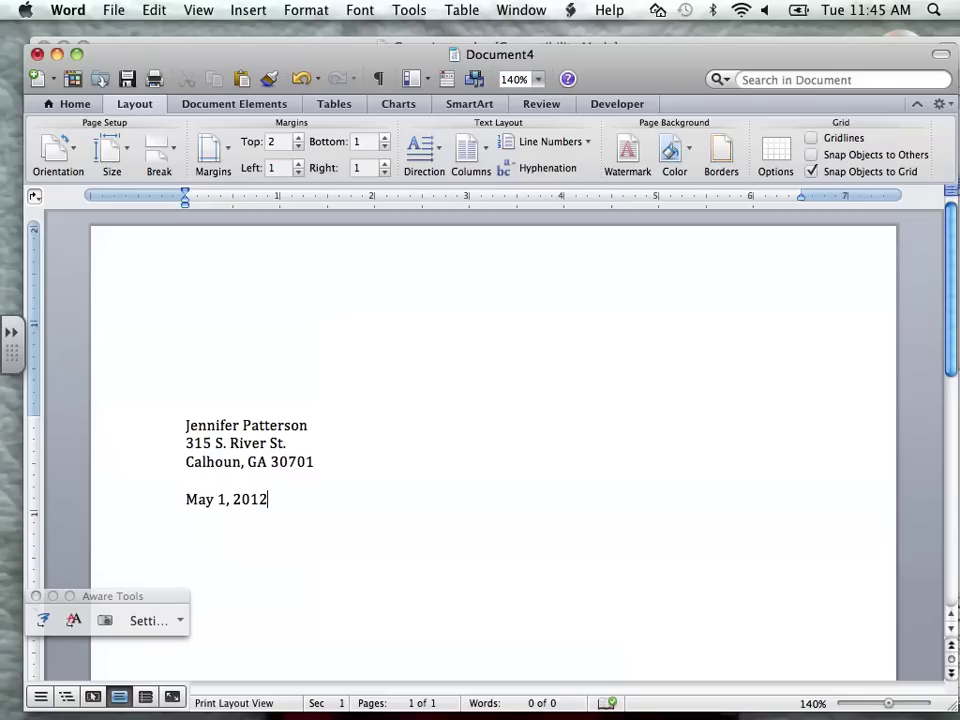
{"action": "key", "text": "Return"}
{"action": "key", "text": "Return"}
{"action": "key", "text": "Return"}
{"action": "key", "text": "Return"}
- Type the recipient company name Carpet Incorporated below the date
{"action": "type", "text": "Carpet Inco"}
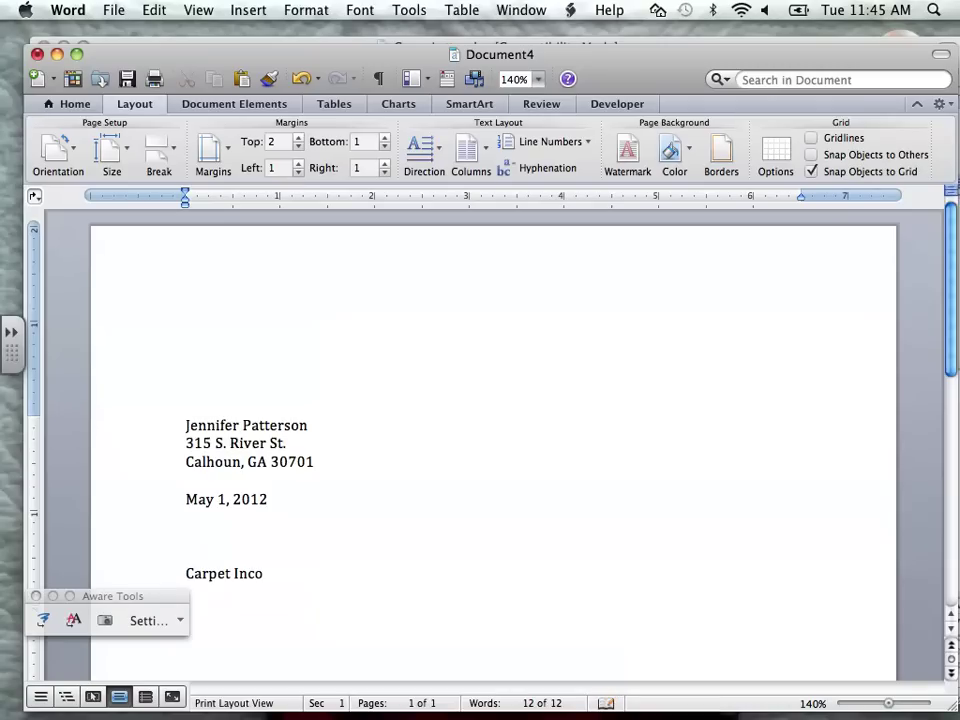
{"action": "type", "text": "rporated"}
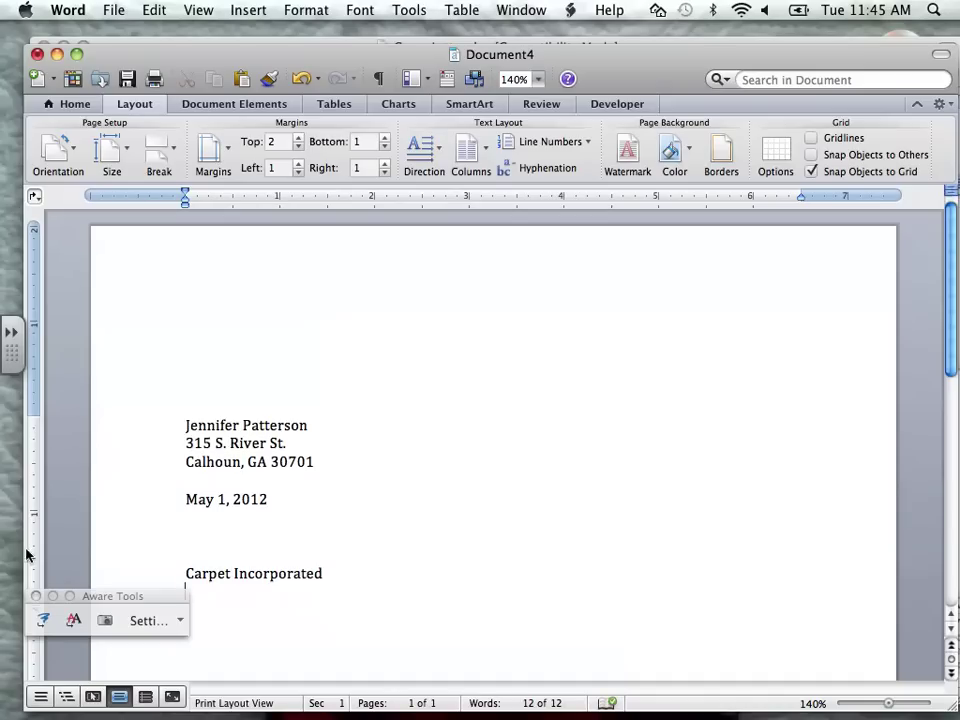
{"action": "left_click_drag", "start_coordinate": [118, 597], "coordinate": [118, 717]}
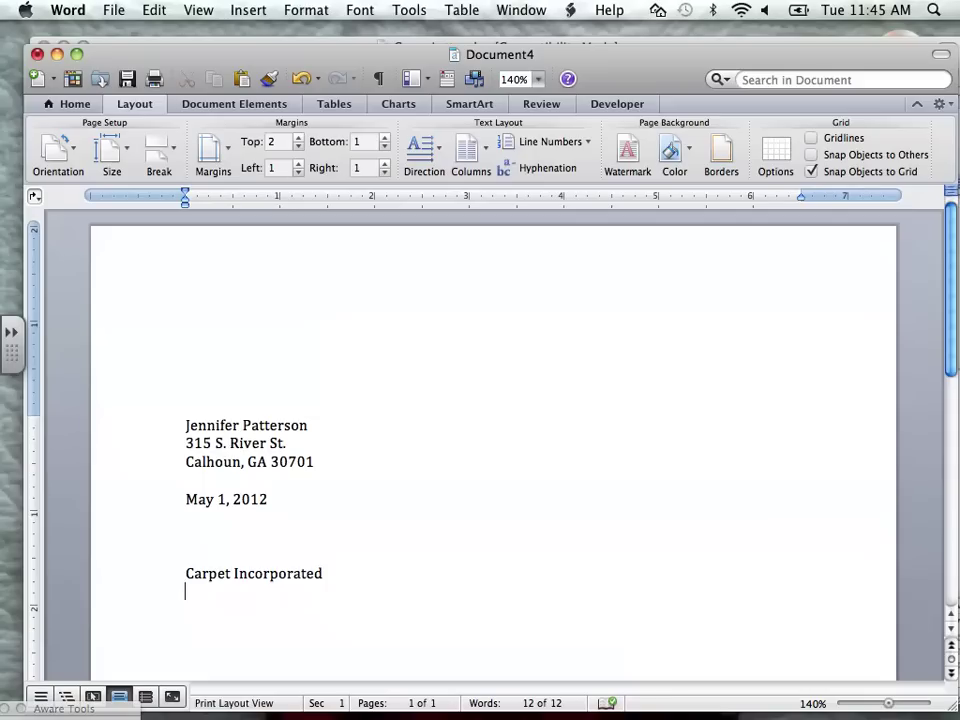
- Add the recipient's street line and city, state and ZIP line under Carpet Incorporated
{"action": "type", "text": "#25"}
{"action": "key", "text": "BackSpace"}
{"action": "key", "text": "BackSpace"}
{"action": "key", "text": "BackSpace"}
{"action": "type", "text": "#1"}
{"action": "key", "text": "BackSpace"}
{"action": "key", "text": "BackSpace"}
{"action": "type", "text": "#15"}
{"action": "key", "text": "BackSpace"}
{"action": "key", "text": "BackSpace"}
{"action": "key", "text": "BackSpace"}
{"action": "key", "text": "BackSpace"}
{"action": "key", "text": "Return"}
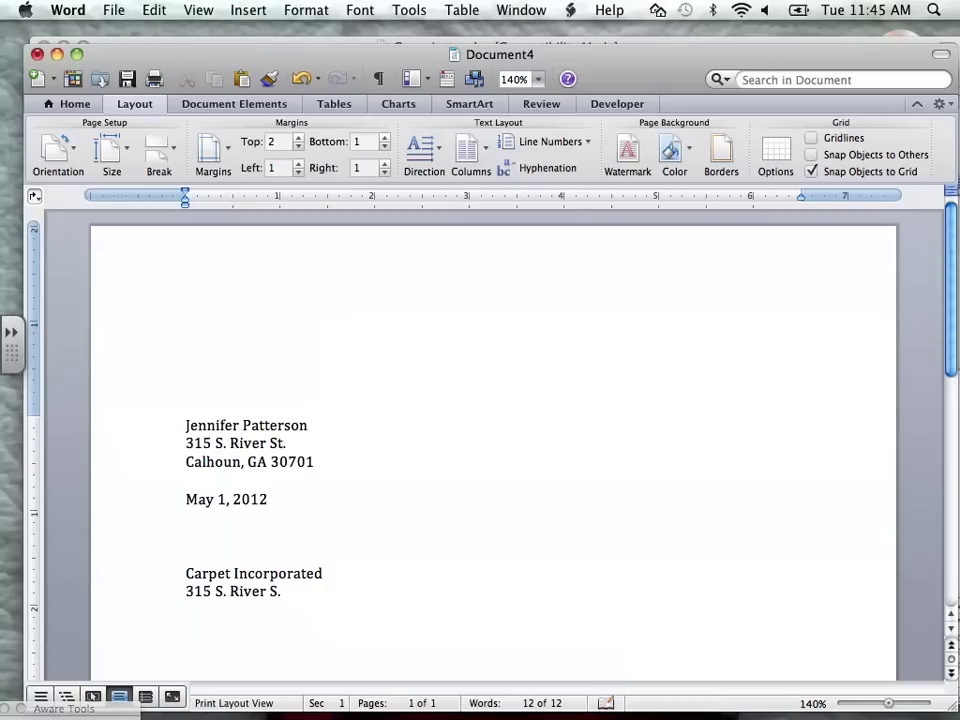
{"action": "key", "text": "Return"}
{"action": "type", "text": "Calhoun, GA 30701"}
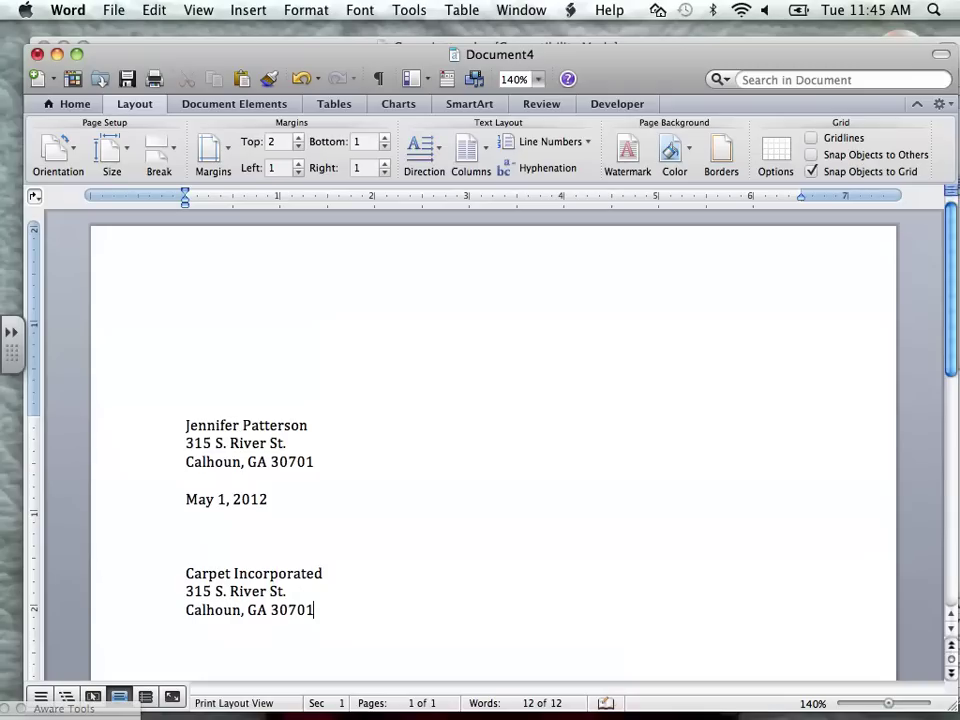
- Add the salutation 'To Whom It May Concern' below the recipient address, then leave space for the body
{"action": "key", "text": "Return"}
{"action": "scroll", "coordinate": [494, 450], "scroll_direction": "down", "scroll_amount": 3}
{"action": "scroll", "coordinate": [494, 450], "scroll_direction": "down", "scroll_amount": 2}
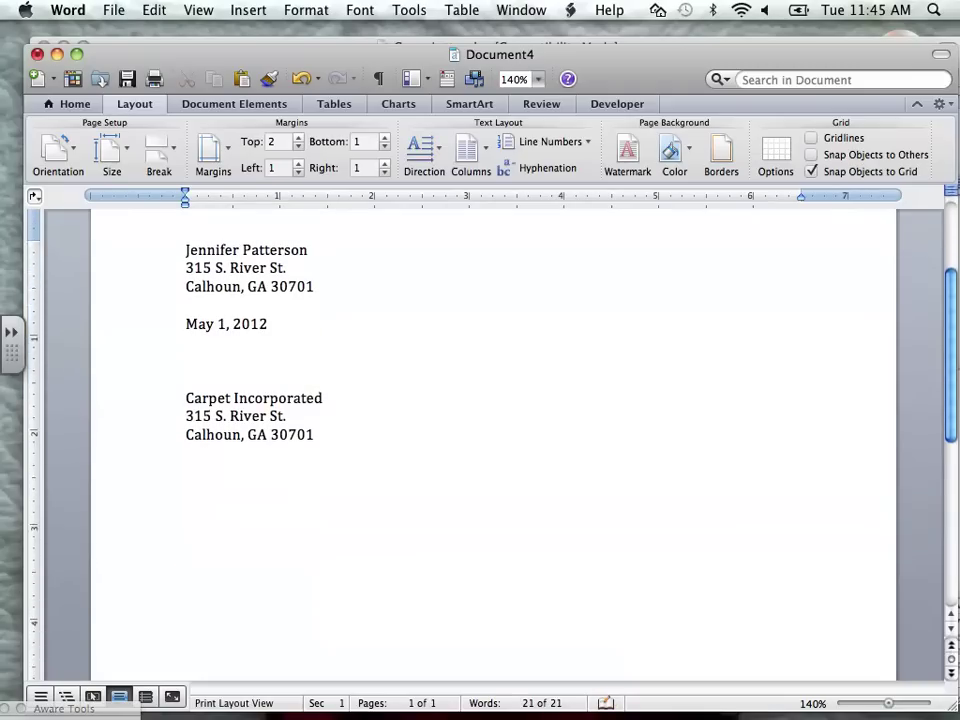
{"action": "key", "text": "Return"}
{"action": "type", "text": "T"}
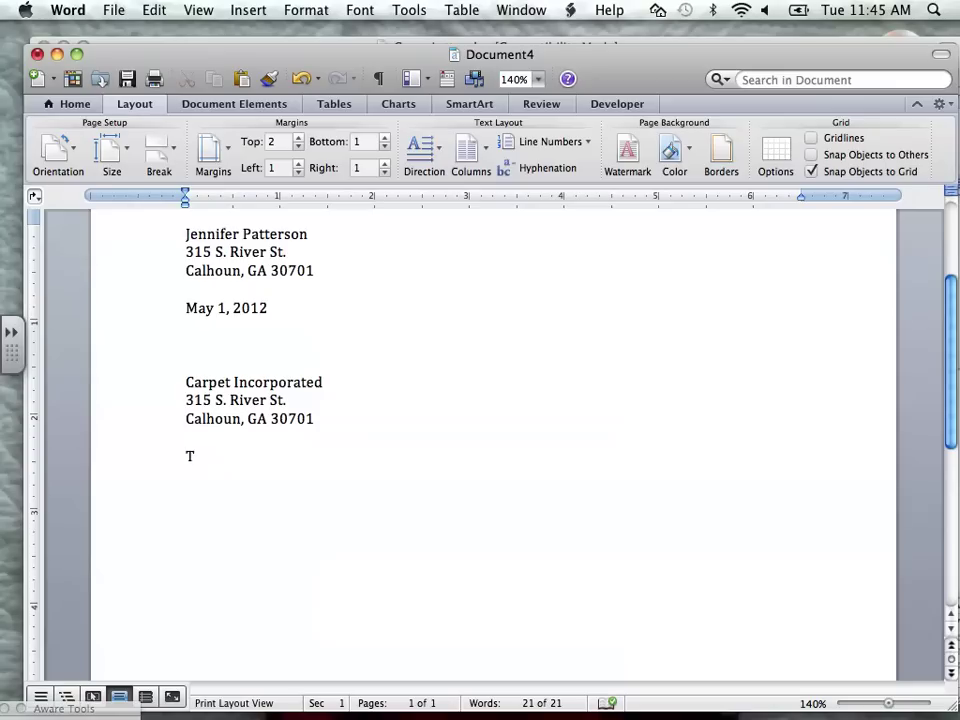
{"action": "type", "text": "o Whom"}
{"action": "key", "text": "Return"}
{"action": "key", "text": "Up"}
{"action": "left_click", "coordinate": [251, 456]}
{"action": "type", "text": "I"}
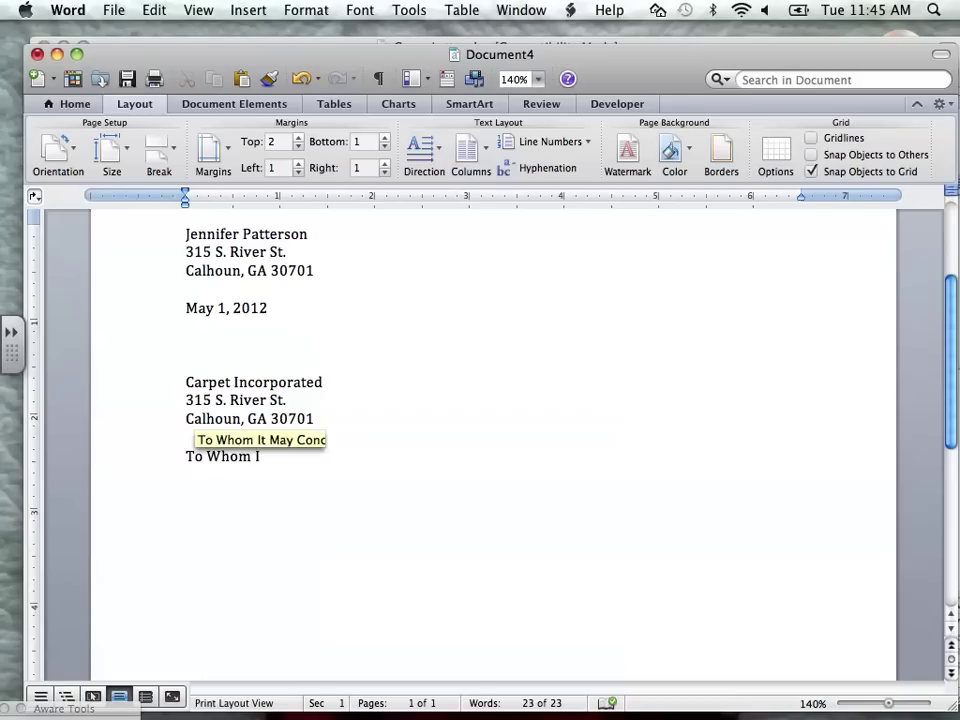
{"action": "type", "text": "t Mary"}
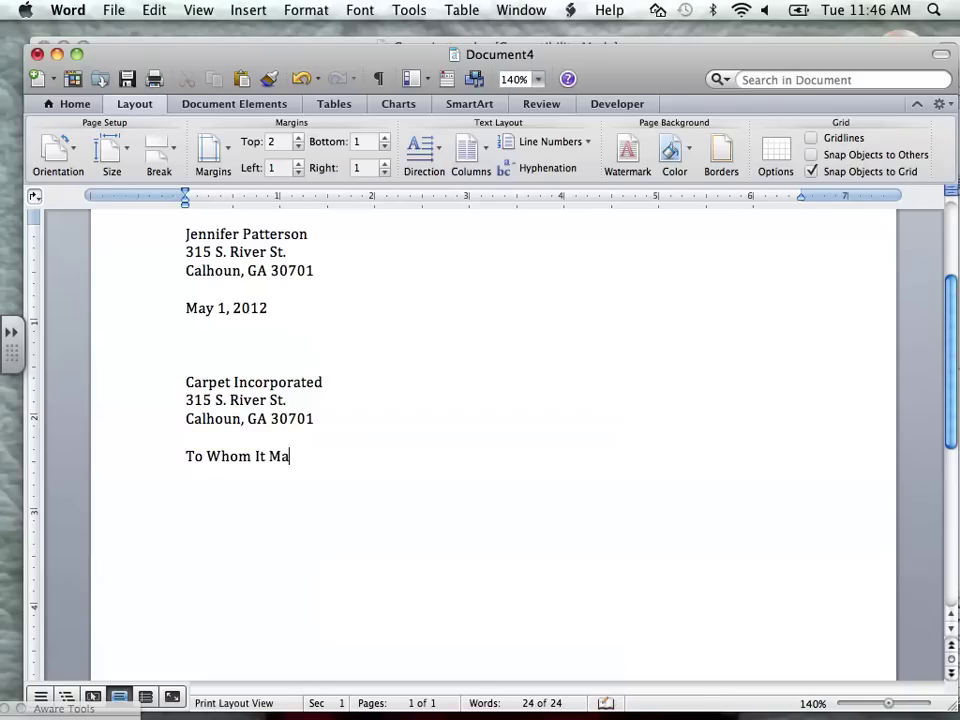
{"action": "key", "text": "BackSpace"}
{"action": "key", "text": "BackSpace"}
{"action": "type", "text": "y Concern:"}
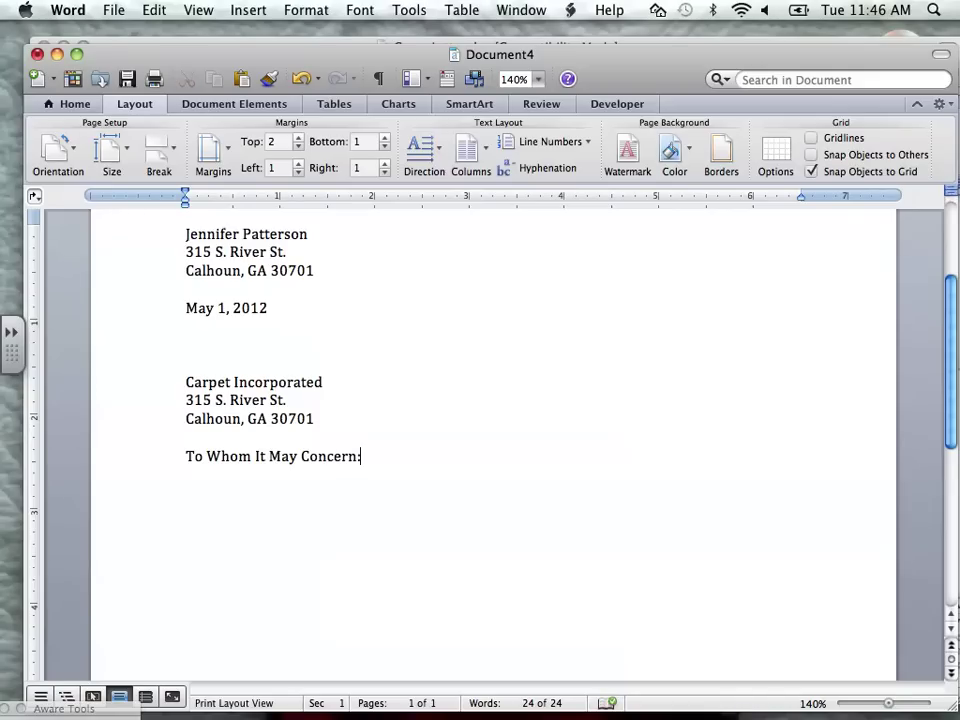
{"action": "key", "text": "Return"}
{"action": "key", "text": "Return"}
- In Cover Letter.doc, replace the first 'New York Times' with 'Calhoun Times'
{"action": "left_click", "coordinate": [57, 54]}
{"action": "scroll", "coordinate": [458, 364], "scroll_direction": "down", "scroll_amount": 8}
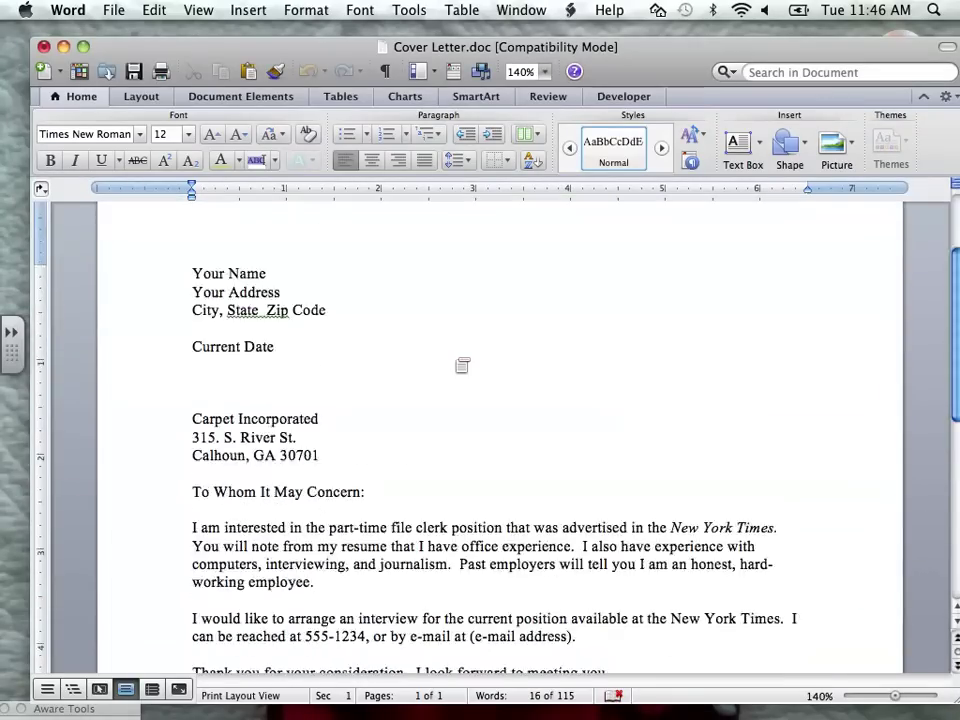
{"action": "scroll", "coordinate": [500, 430], "scroll_direction": "down", "scroll_amount": 2}
{"action": "scroll", "coordinate": [500, 430], "scroll_direction": "down", "scroll_amount": 1}
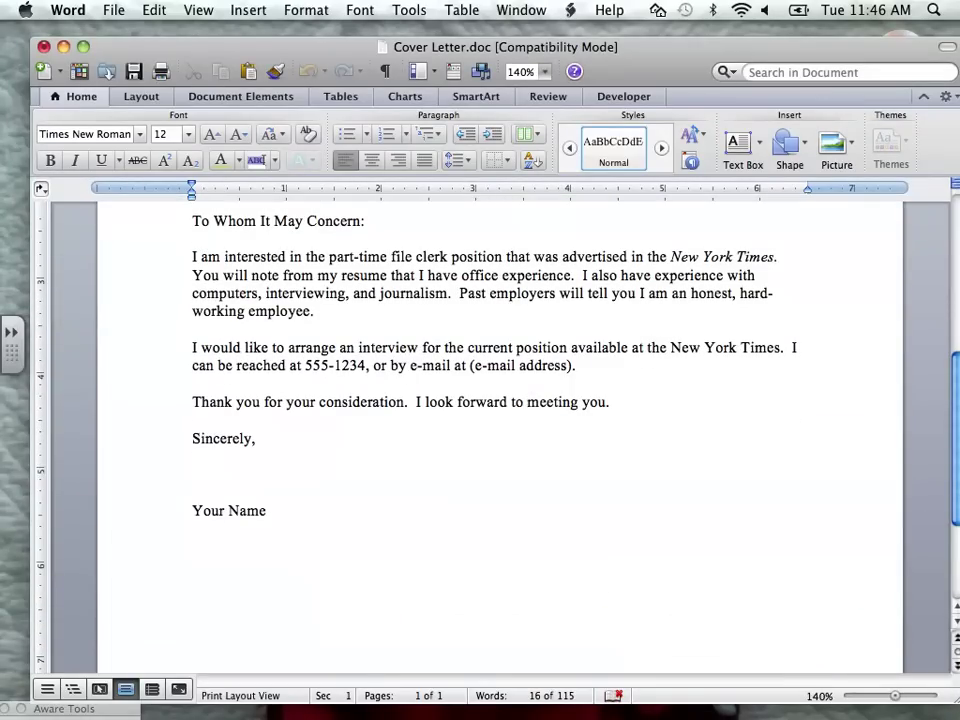
{"action": "left_click_drag", "start_coordinate": [671, 257], "coordinate": [760, 259]}
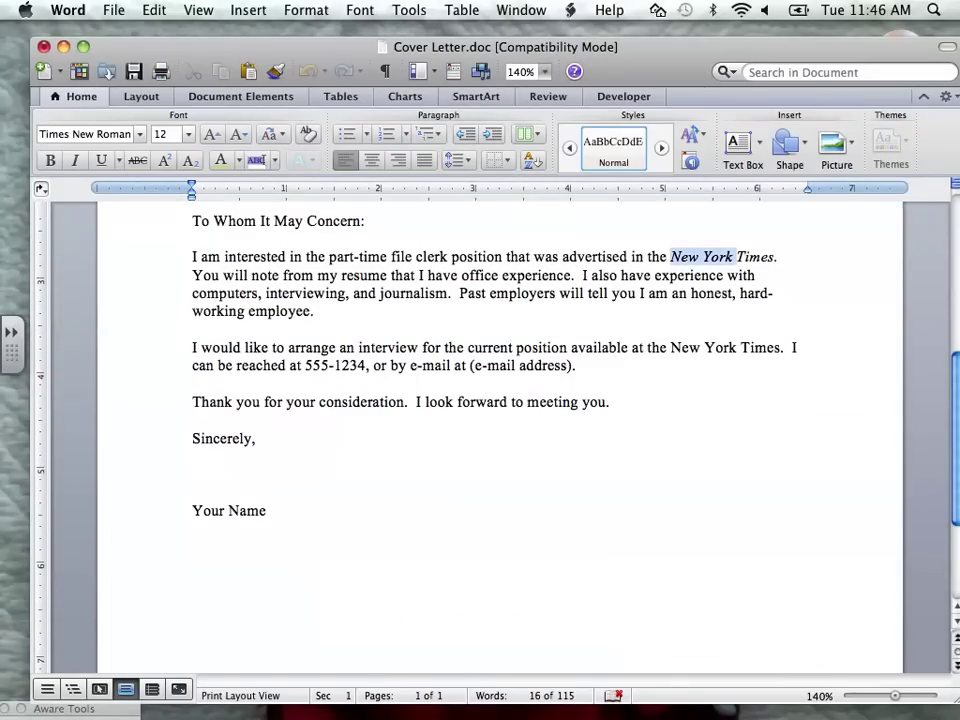
{"action": "type", "text": "Calhoun T"}
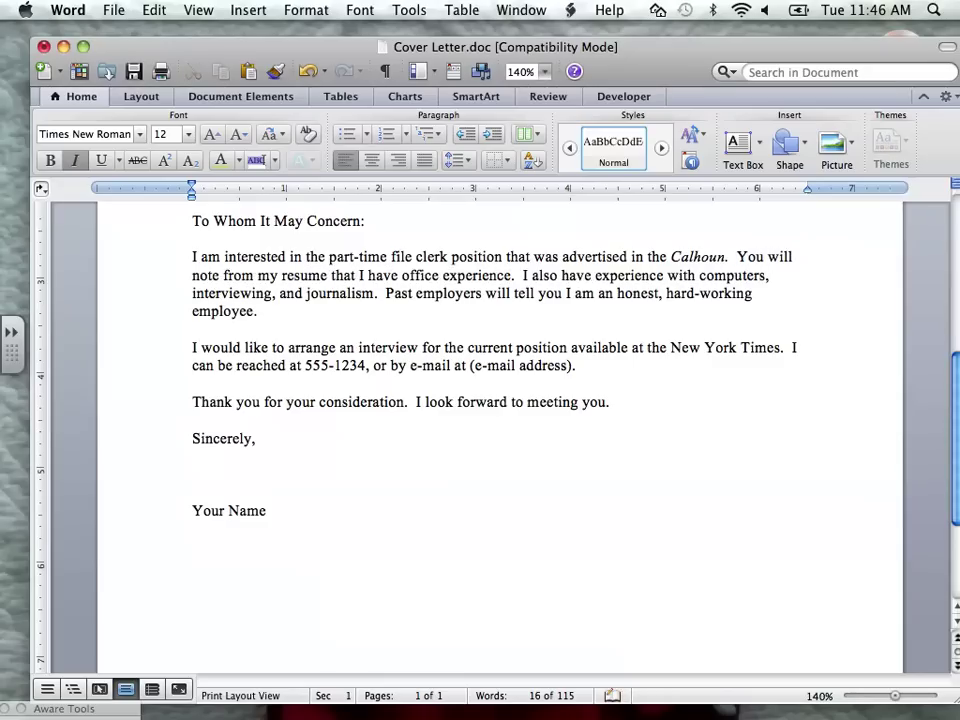
{"action": "type", "text": "imes"}
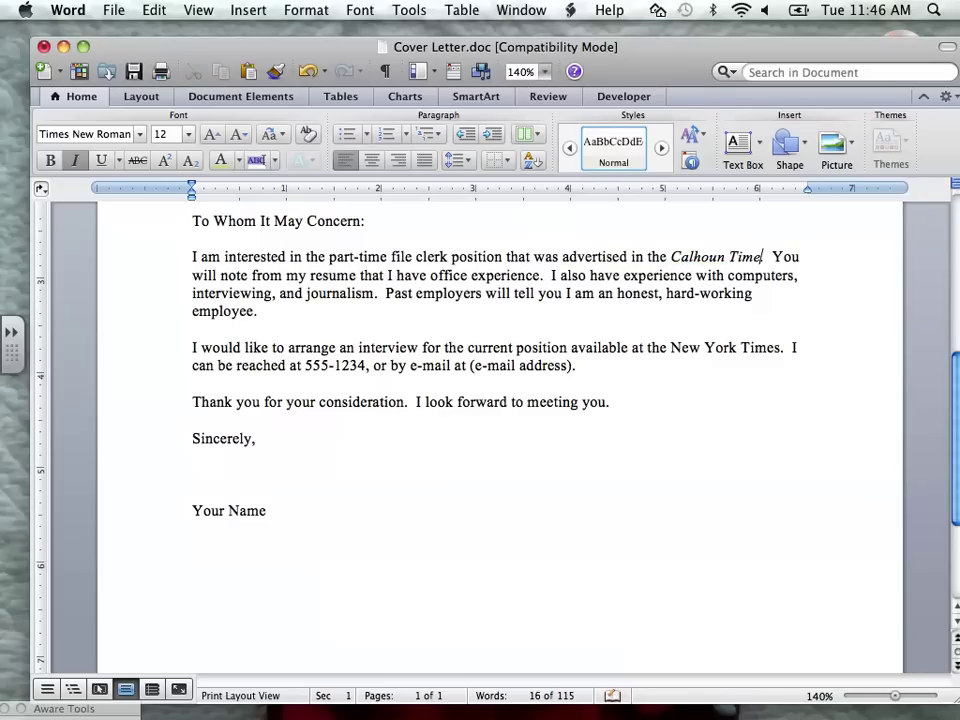
- Replace the second 'New York Times' with 'Carpet Incorporated'
{"action": "left_click_drag", "start_coordinate": [671, 348], "coordinate": [767, 348]}
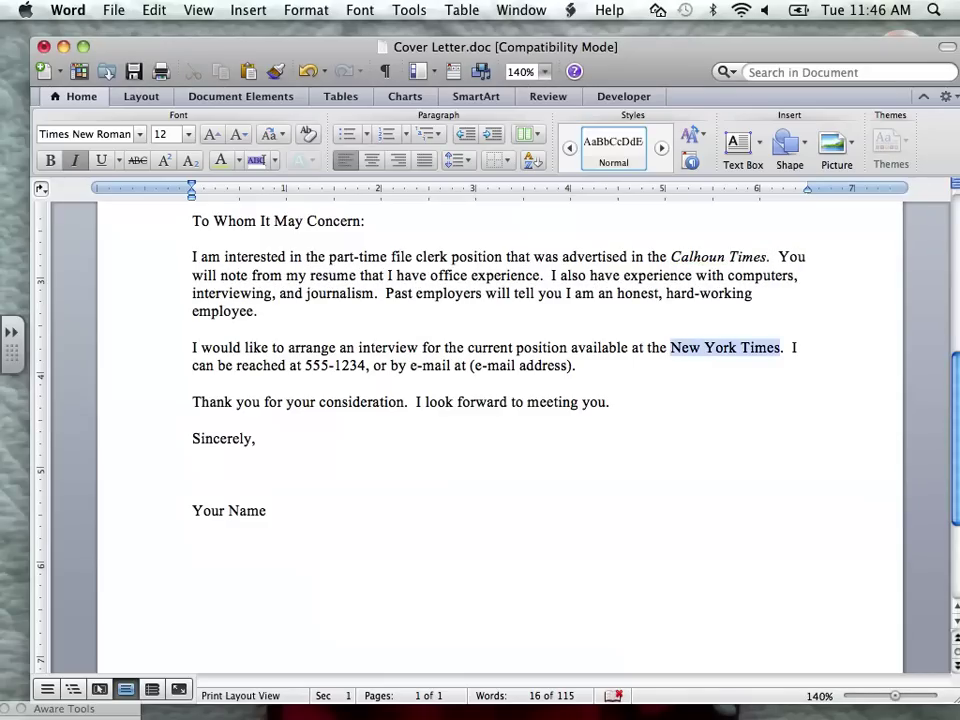
{"action": "type", "text": "Carpet "}
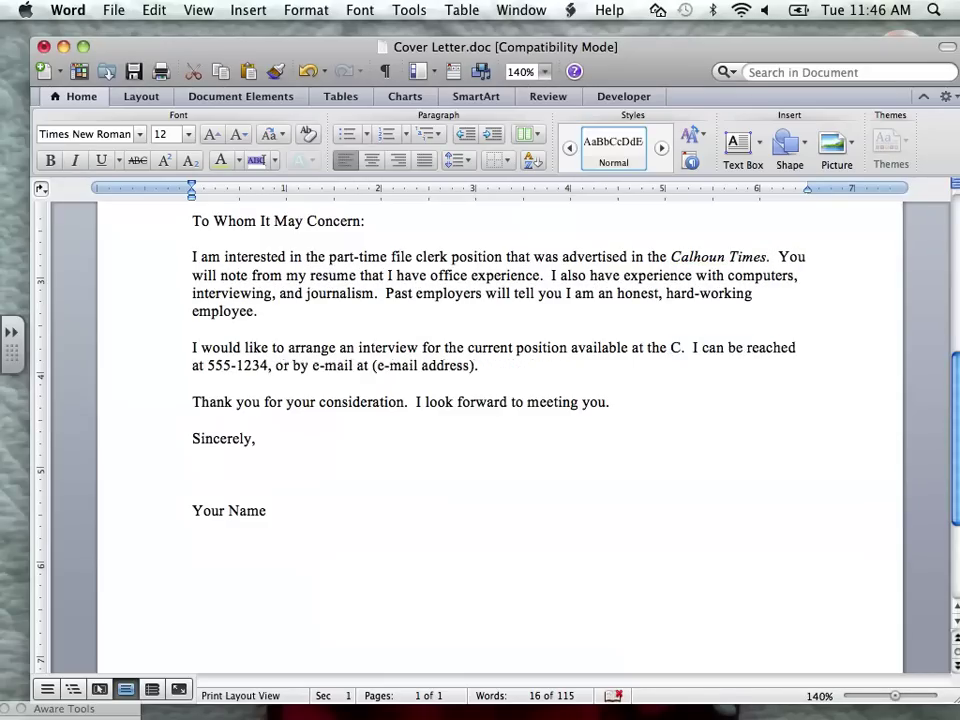
{"action": "type", "text": "Incorport"}
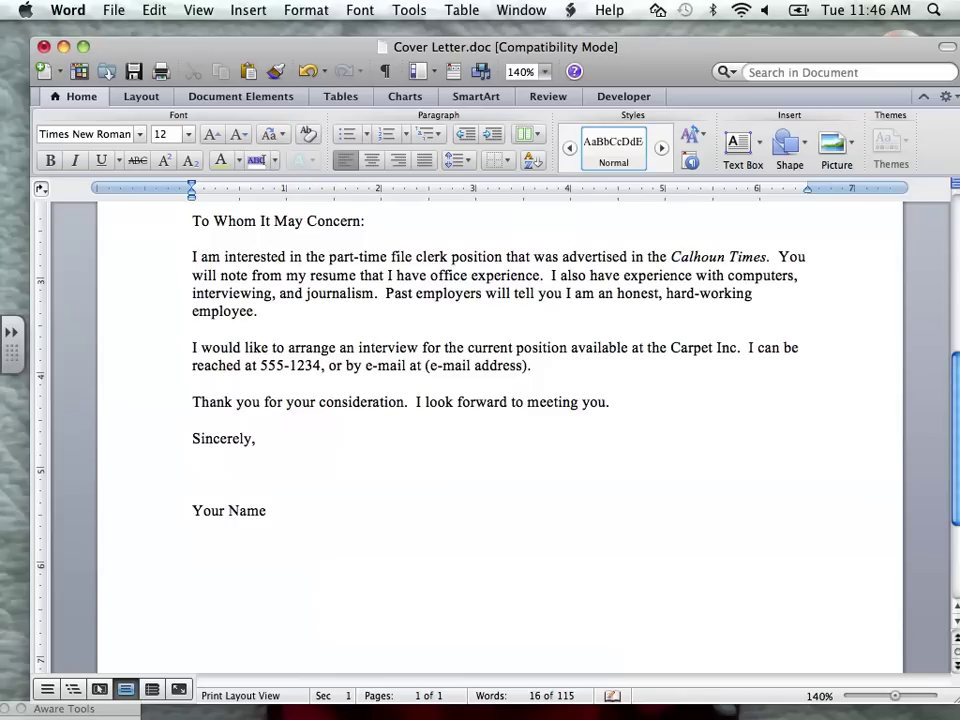
{"action": "key", "text": "BackSpace"}
{"action": "type", "text": "ated"}
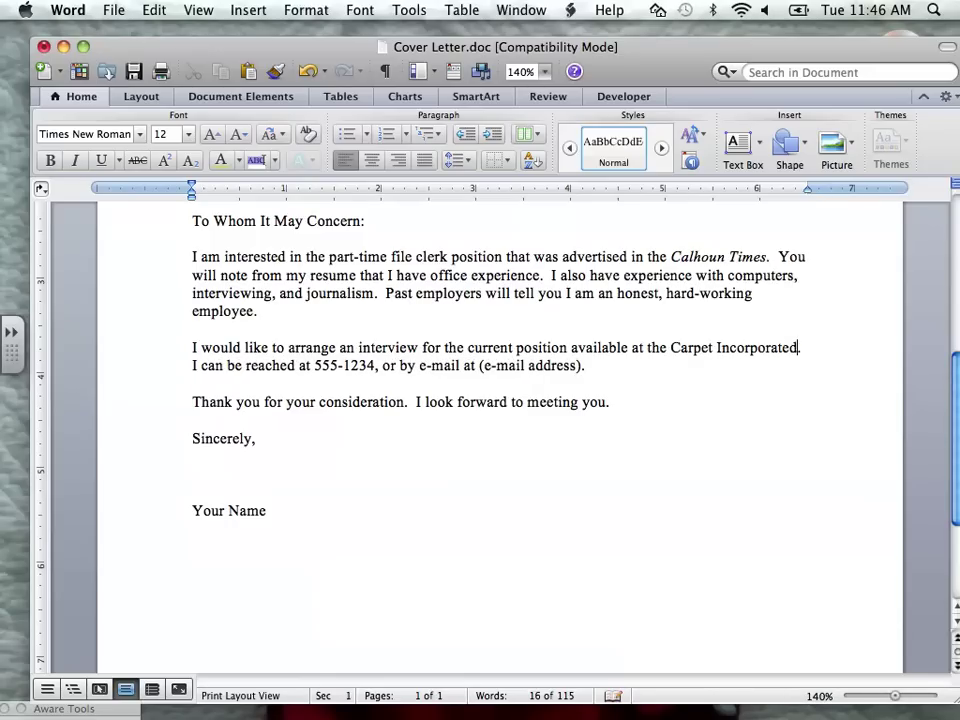
{"action": "scroll", "coordinate": [500, 430], "scroll_direction": "up", "scroll_amount": 1}
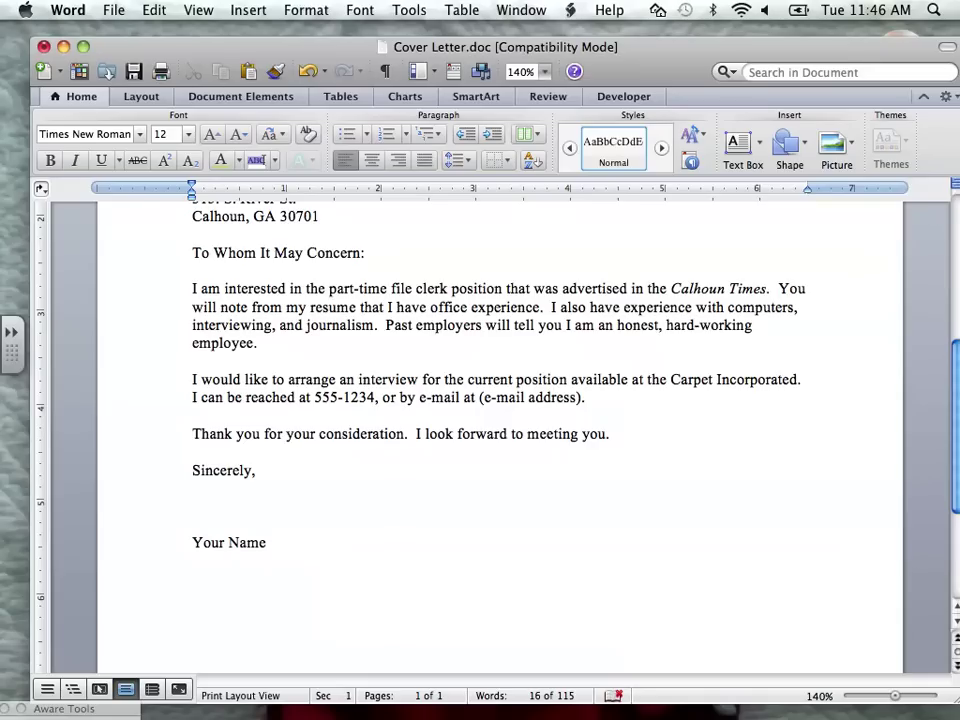
- Change the job title 'part-time file clerk' to 'Advertising'
{"action": "key", "text": "shift+alt+Right"}
{"action": "key", "text": "shift+alt+Right"}
{"action": "key", "text": "shift+alt+Right"}
{"action": "key", "text": "shift+alt+Right"}
{"action": "key", "text": "shift+alt+Right"}
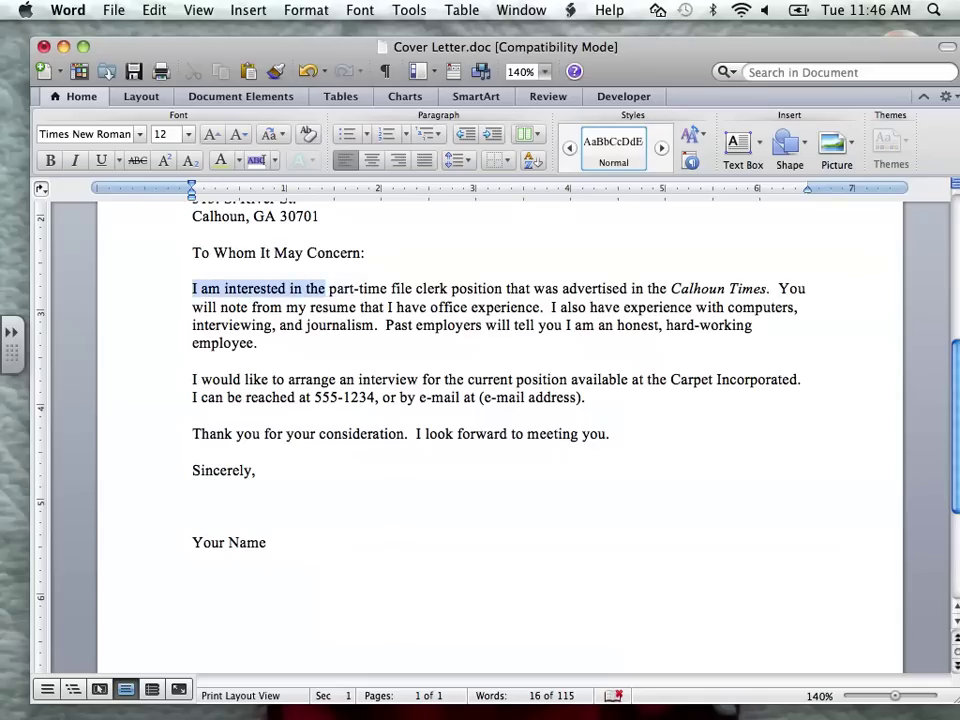
{"action": "key", "text": "Right"}
{"action": "key", "text": "shift+alt+Right"}
{"action": "key", "text": "shift+alt+Right"}
{"action": "key", "text": "shift+alt+Right"}
{"action": "key", "text": "shift+alt+Right"}
{"action": "key", "text": "shift+alt+Right"}
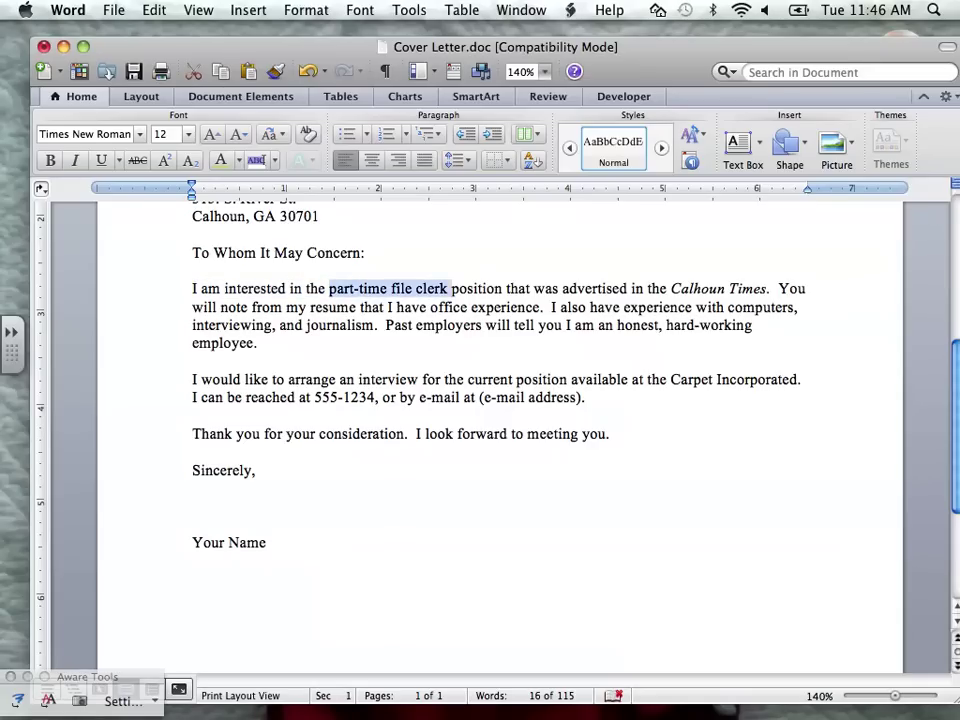
{"action": "type", "text": "Adver"}
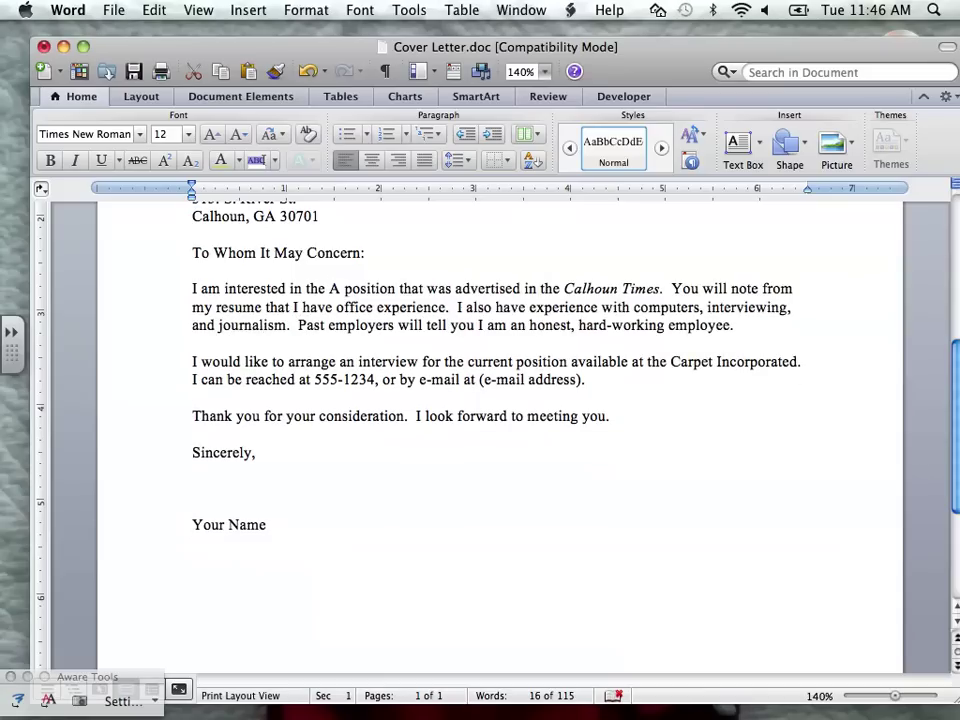
{"action": "type", "text": "tising"}
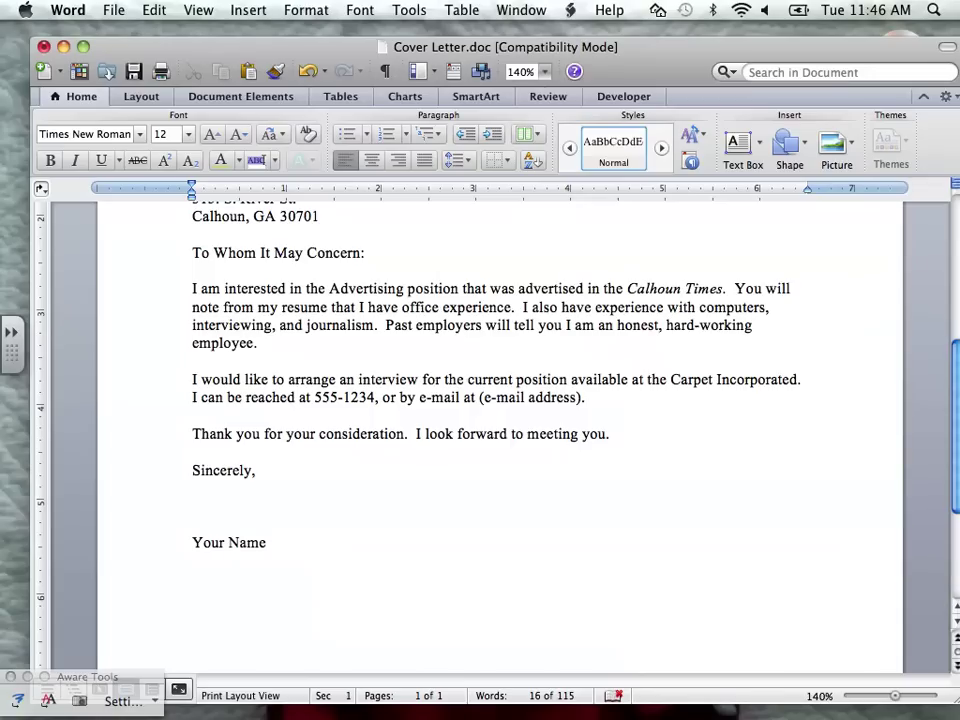
- Replace the listed experience with computer skills, Microsoft Suite 2011, working with people, and organizing information
{"action": "left_click_drag", "start_coordinate": [402, 307], "coordinate": [511, 307]}
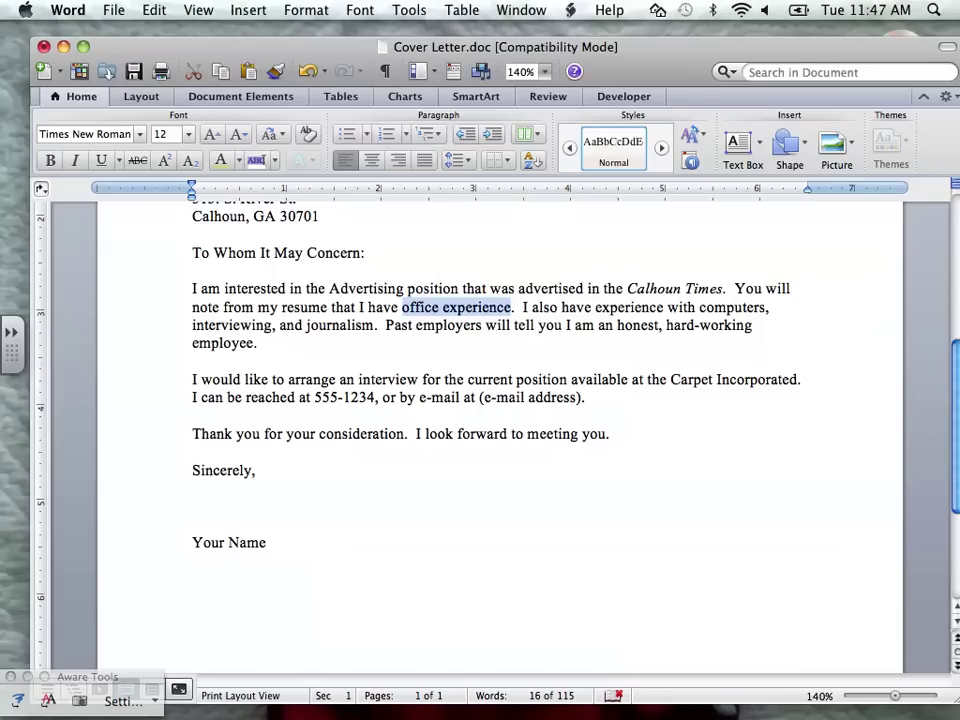
{"action": "type", "text": "computer skills"}
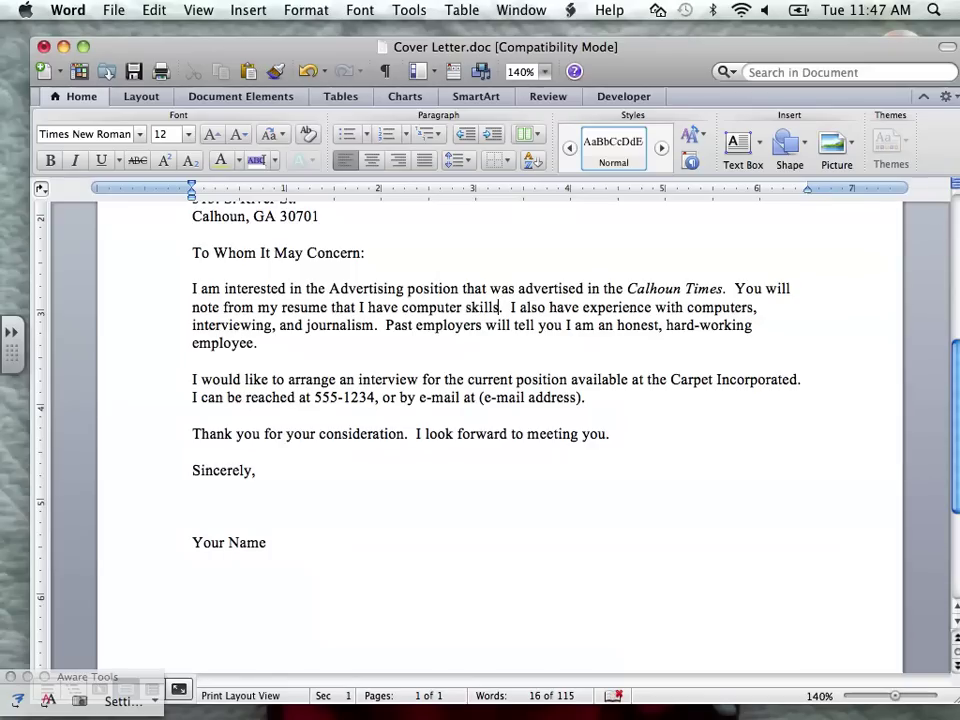
{"action": "left_click_drag", "start_coordinate": [687, 307], "coordinate": [747, 307]}
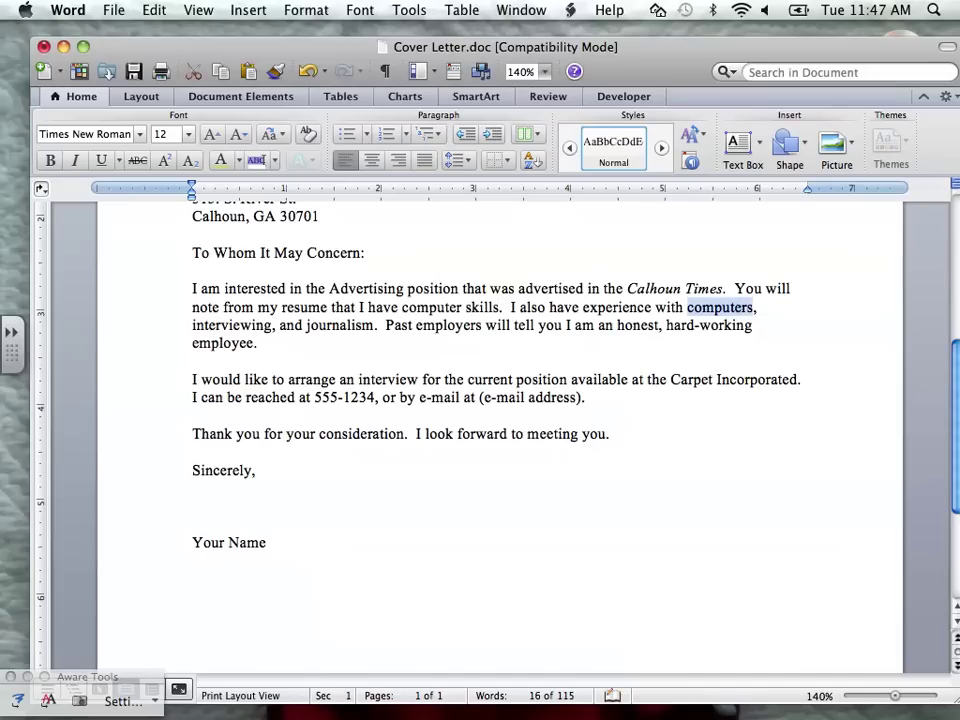
{"action": "type", "text": "M"}
{"action": "type", "text": "icrosoft"}
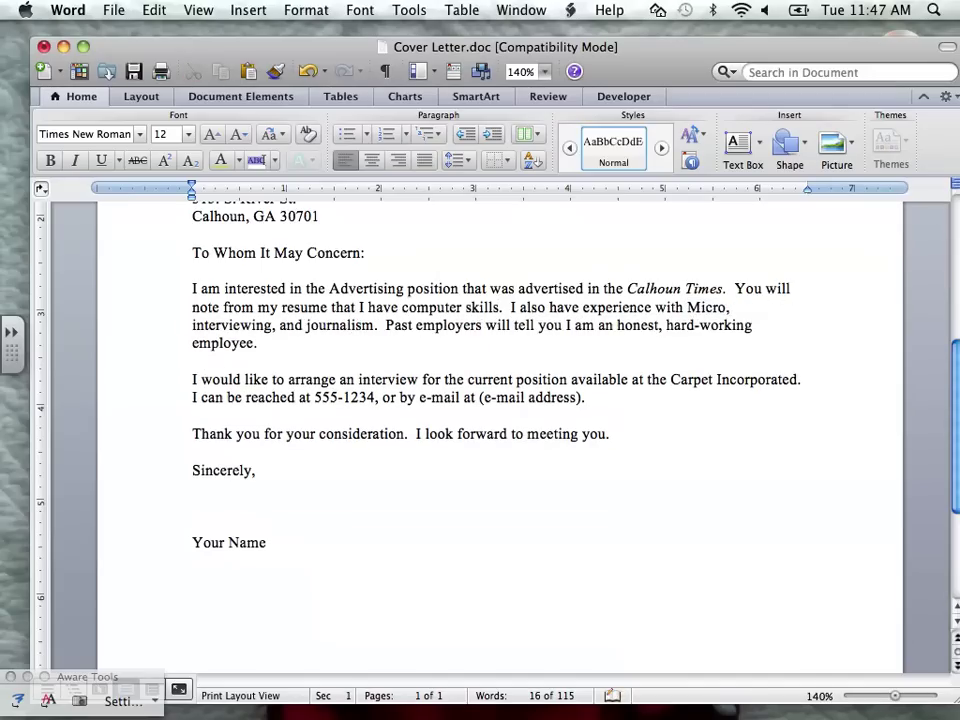
{"action": "type", "text": " Suite"}
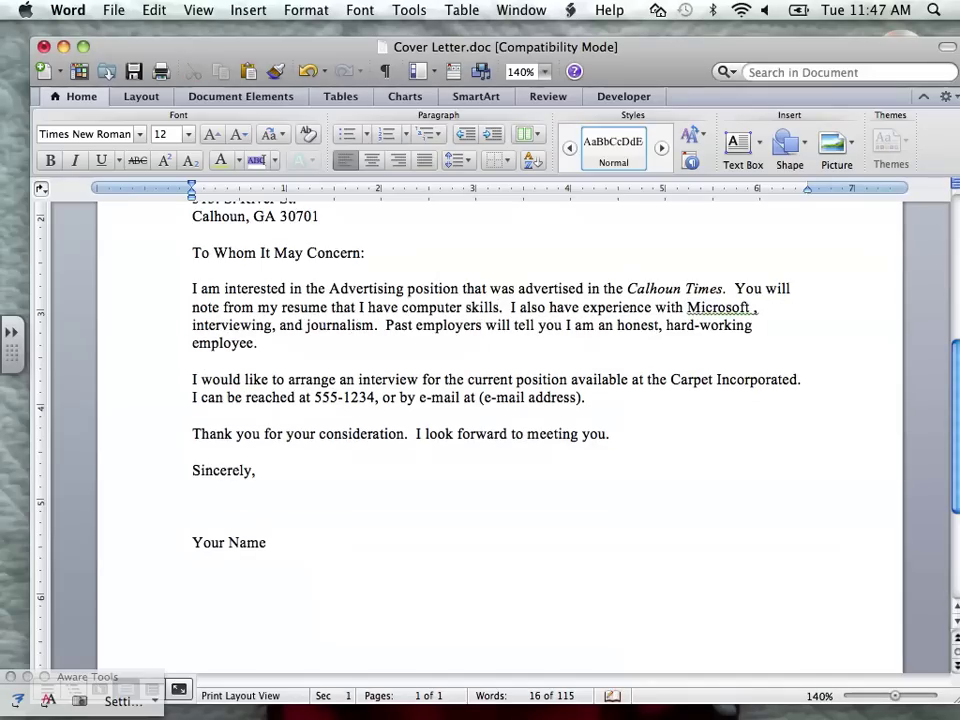
{"action": "type", "text": " 2011"}
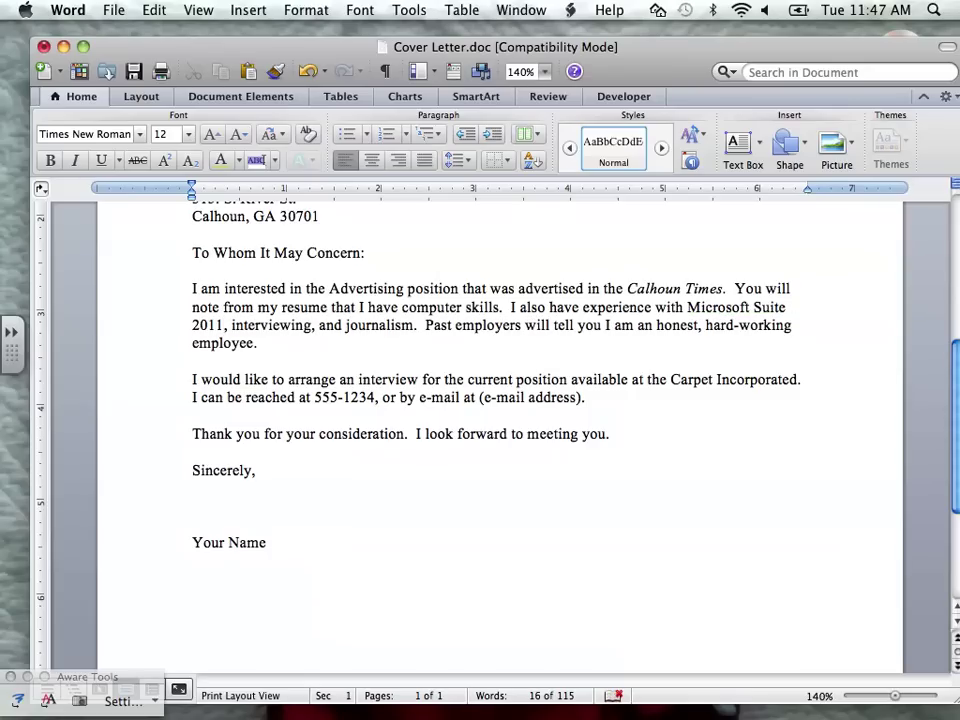
{"action": "left_click_drag", "start_coordinate": [232, 325], "coordinate": [413, 325]}
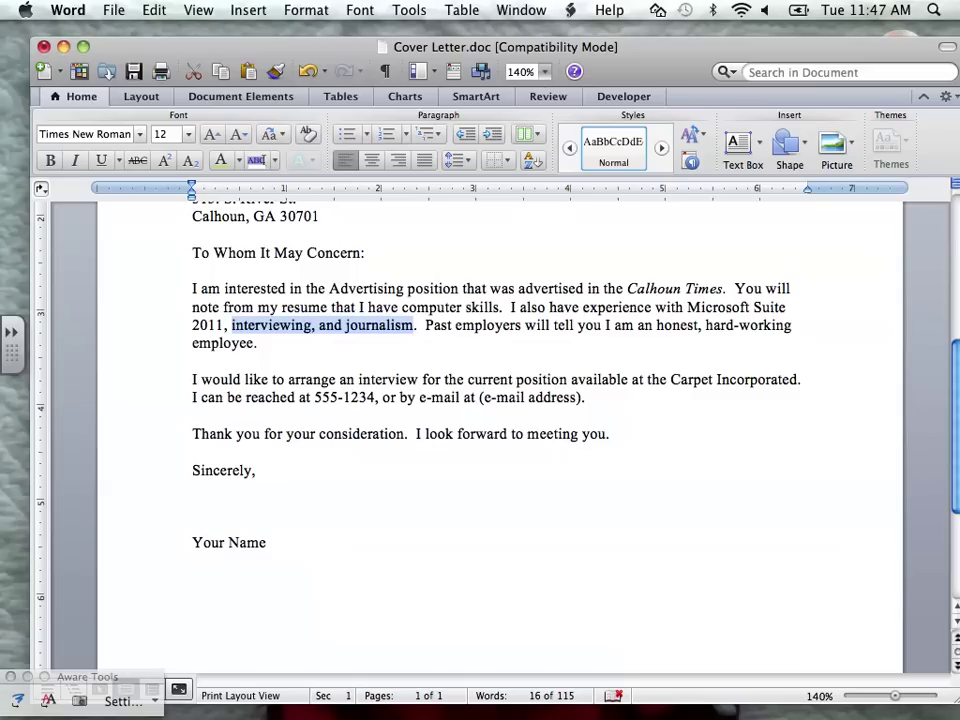
{"action": "type", "text": "working with "}
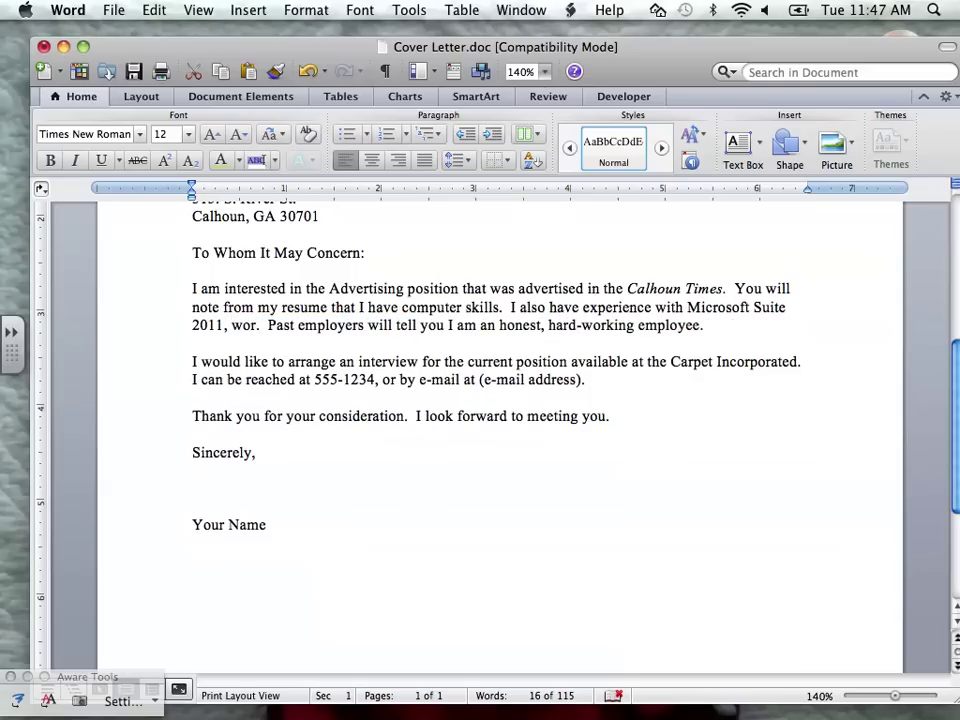
{"action": "type", "text": "people"}
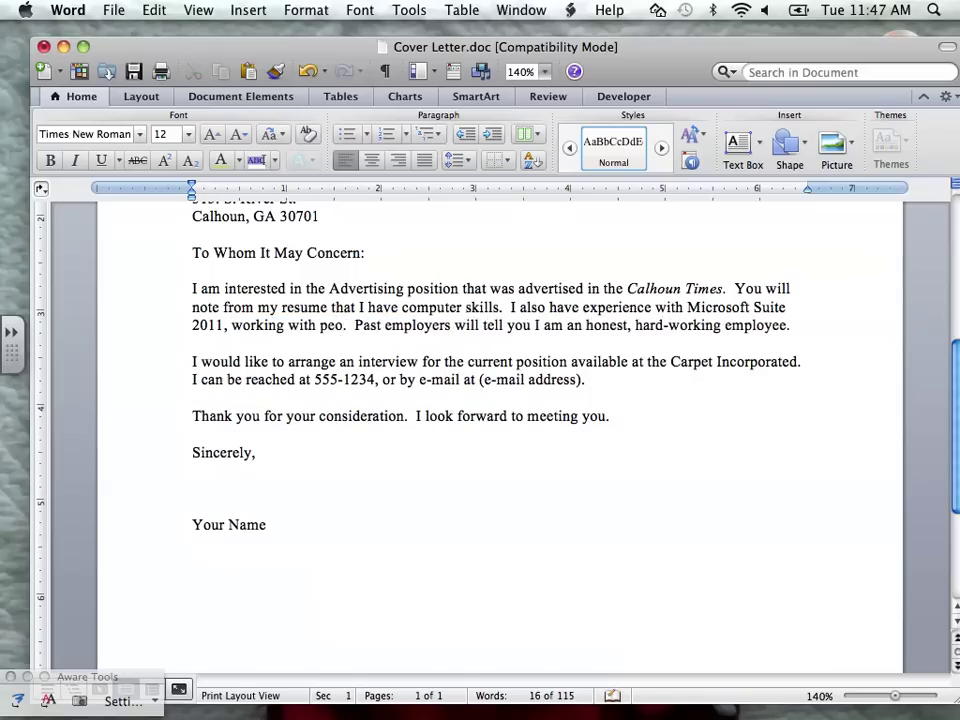
{"action": "type", "text": ", and"}
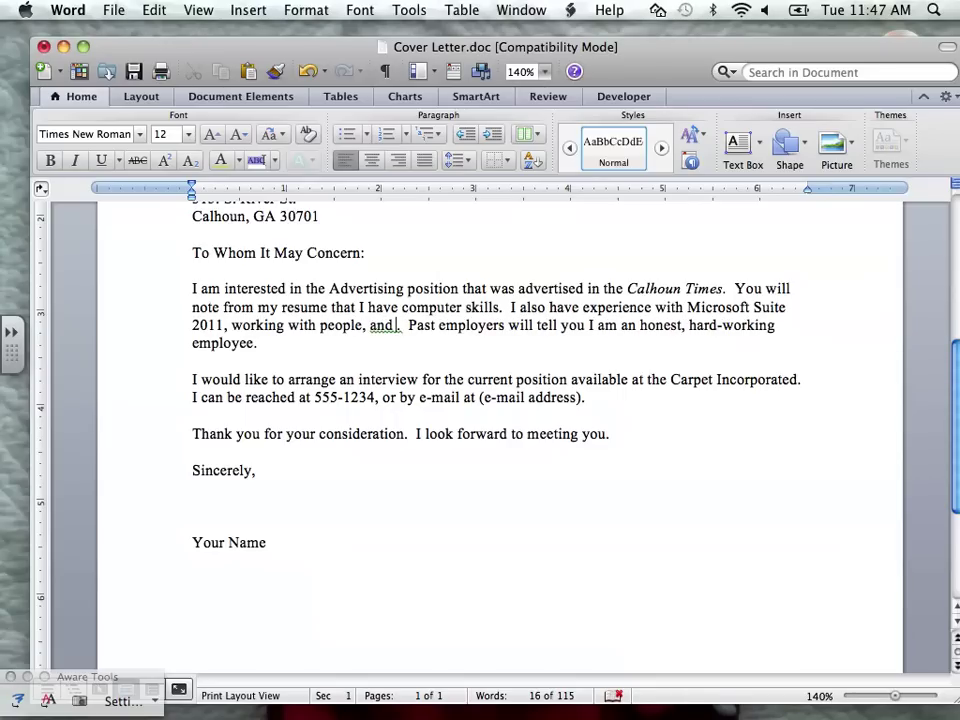
{"action": "type", "text": " or"}
{"action": "type", "text": "ganizing "}
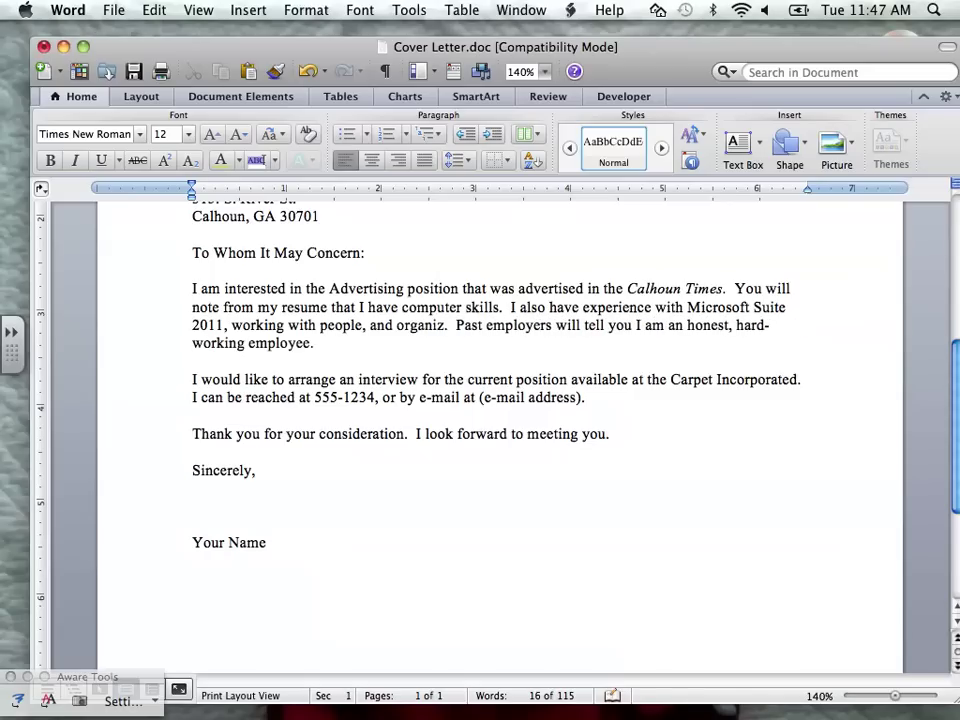
{"action": "type", "text": "information"}
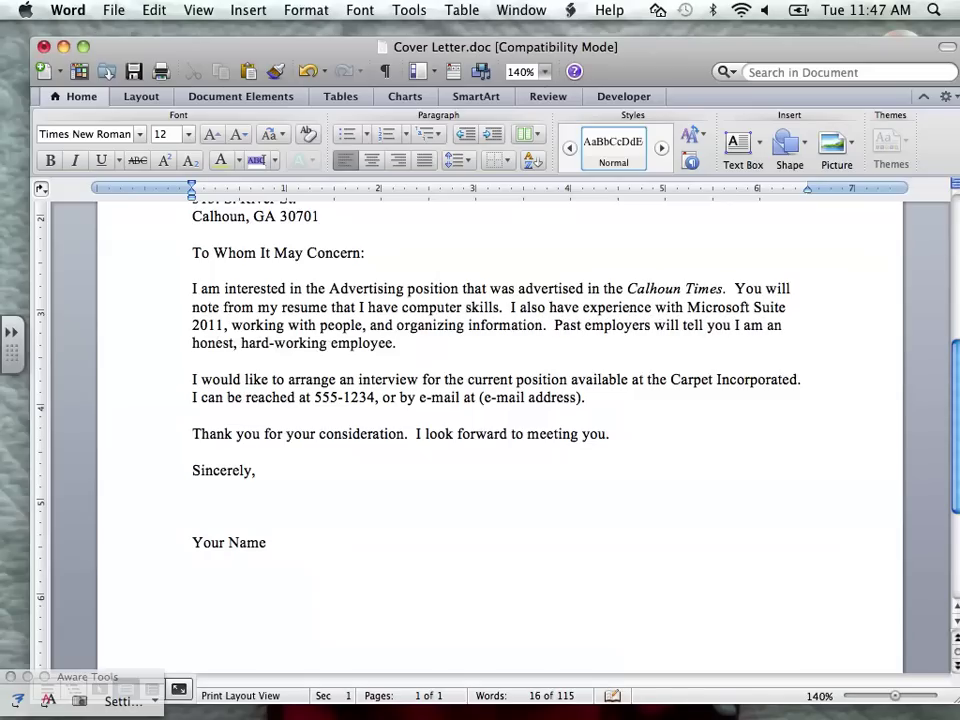
- Replace 'Past employers' with 'My references' in the honest, hard-working sentence
{"action": "left_click", "coordinate": [554, 325]}
{"action": "key", "text": "alt+shift+Right"}
{"action": "key", "text": "alt+shift+Right"}
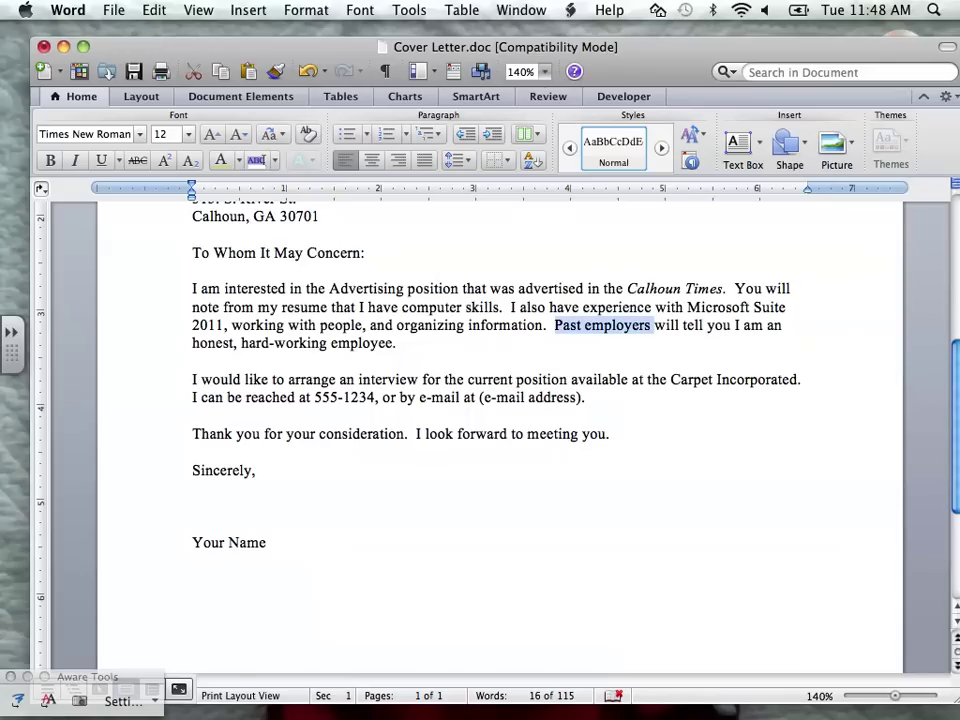
{"action": "type", "text": "My Re"}
{"action": "key", "text": "BackSpace"}
{"action": "key", "text": "BackSpace"}
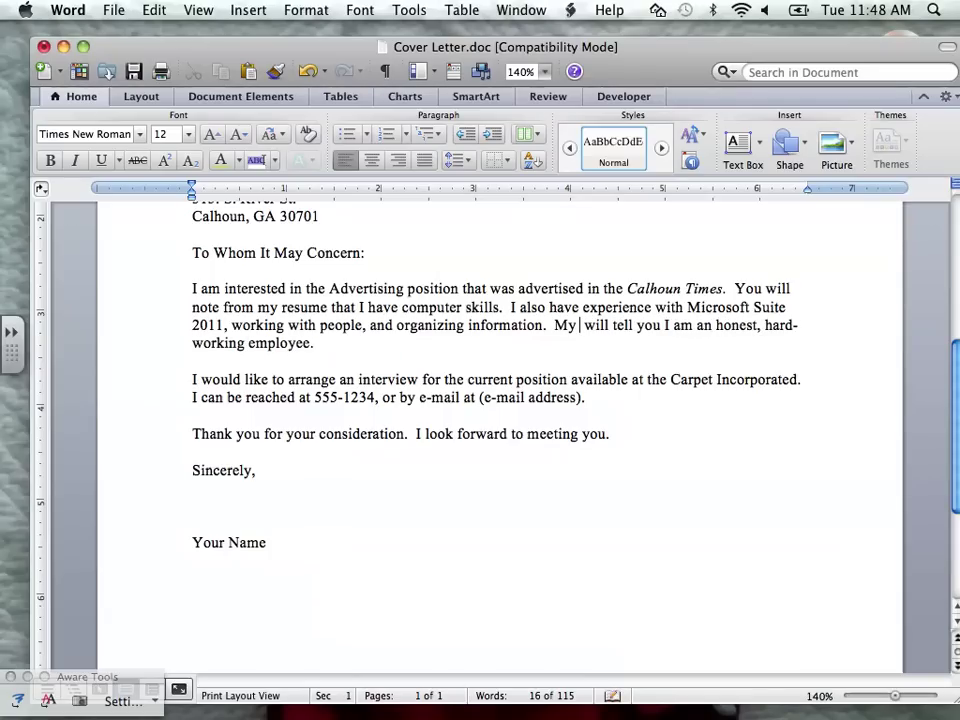
{"action": "type", "text": "references"}
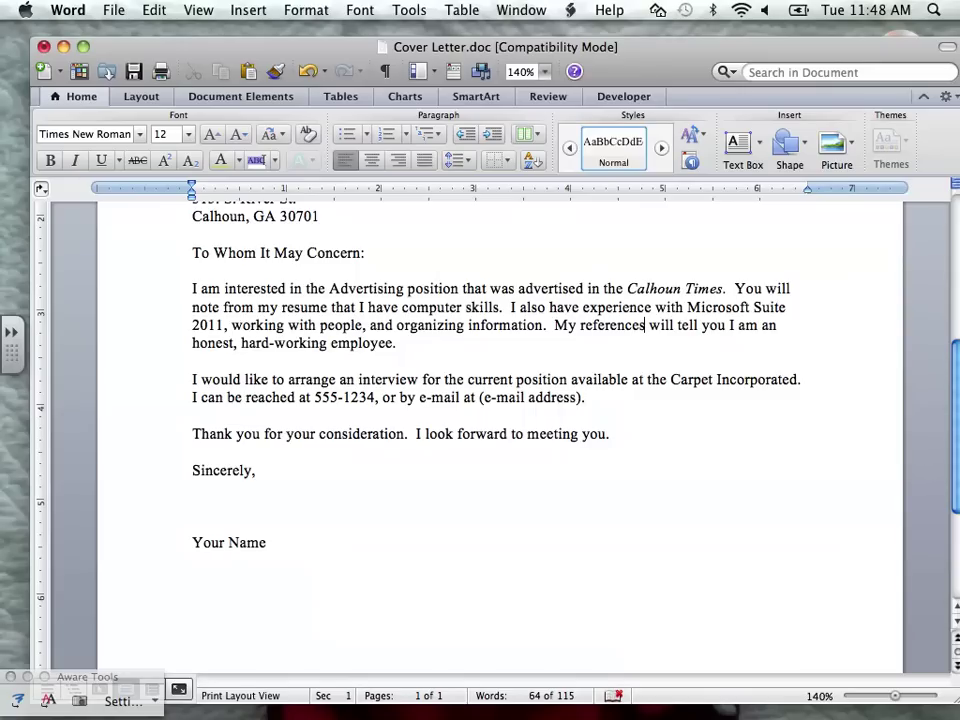
{"action": "scroll", "coordinate": [500, 400], "scroll_direction": "up", "scroll_amount": 1}
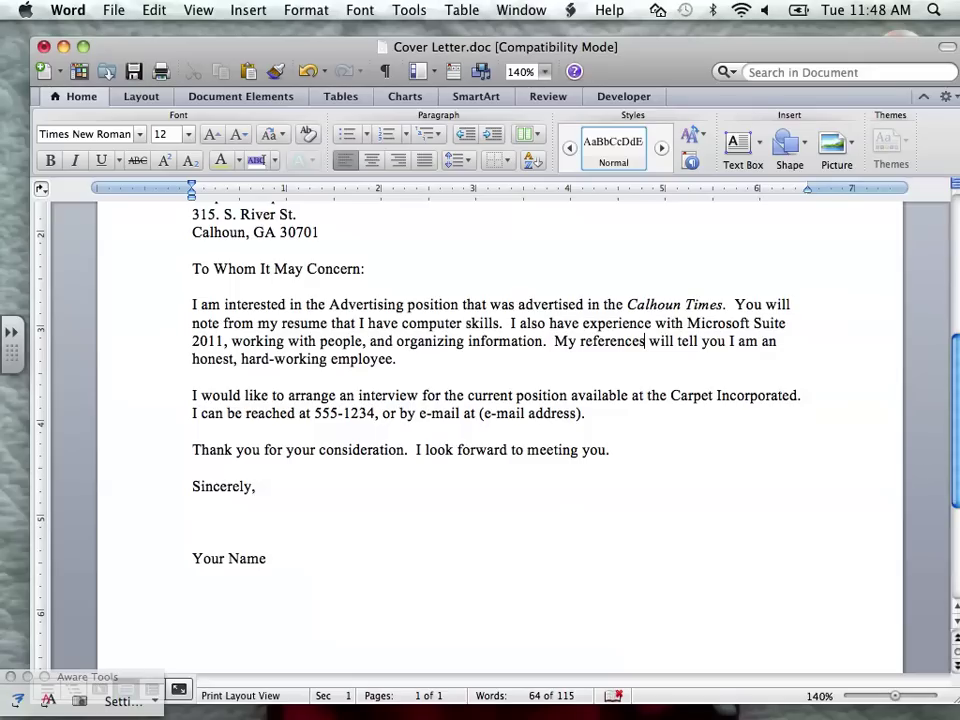
- Replace 555-1234 with the applicant's phone number and '(e-mail address)' with their e-mail address
{"action": "left_click_drag", "start_coordinate": [313, 413], "coordinate": [372, 414]}
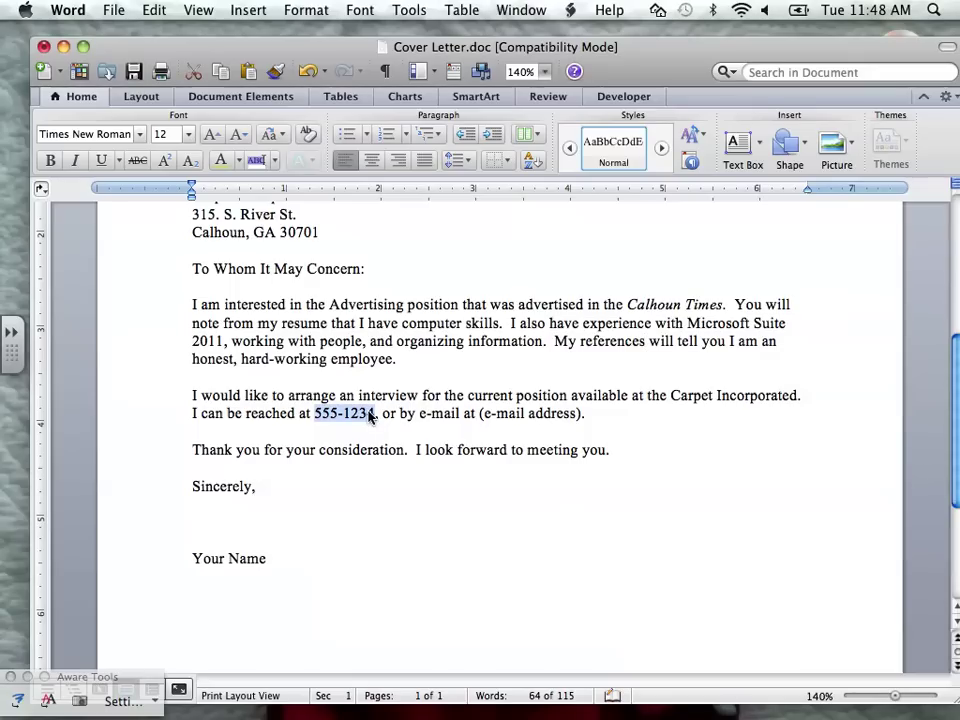
{"action": "type", "text": "602-"}
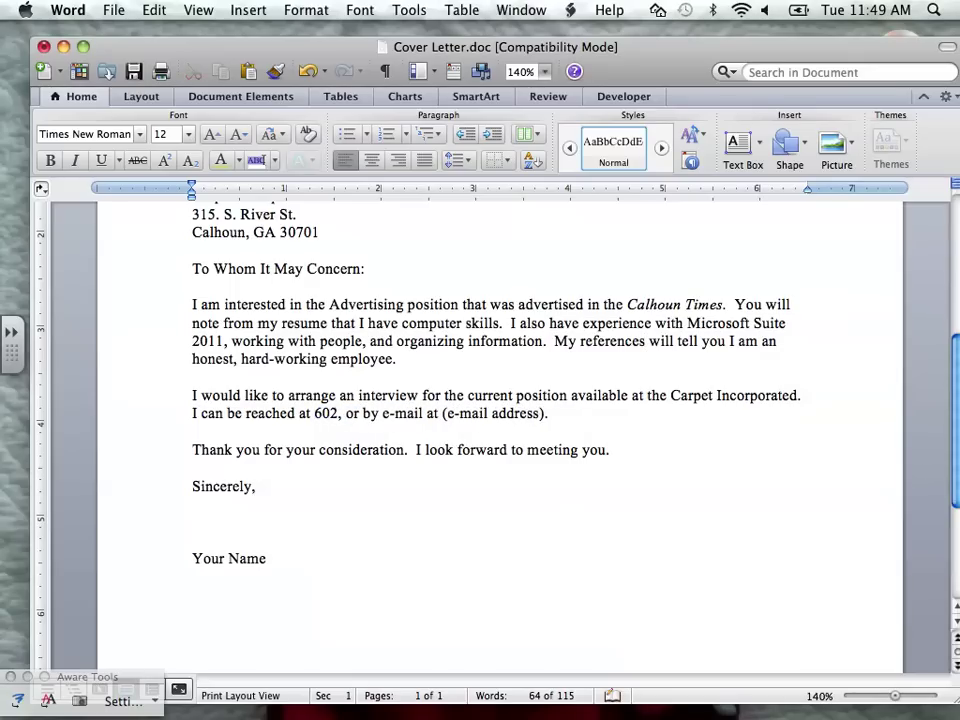
{"action": "key", "text": "BackSpace"}
{"action": "key", "text": "BackSpace"}
{"action": "key", "text": "BackSpace"}
{"action": "key", "text": "BackSpace"}
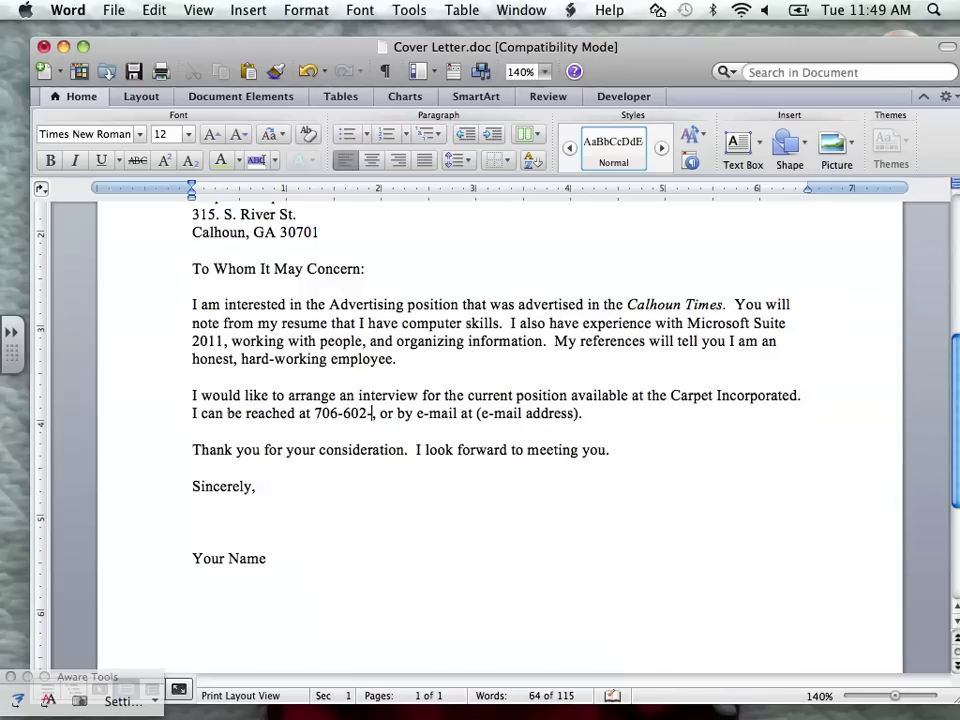
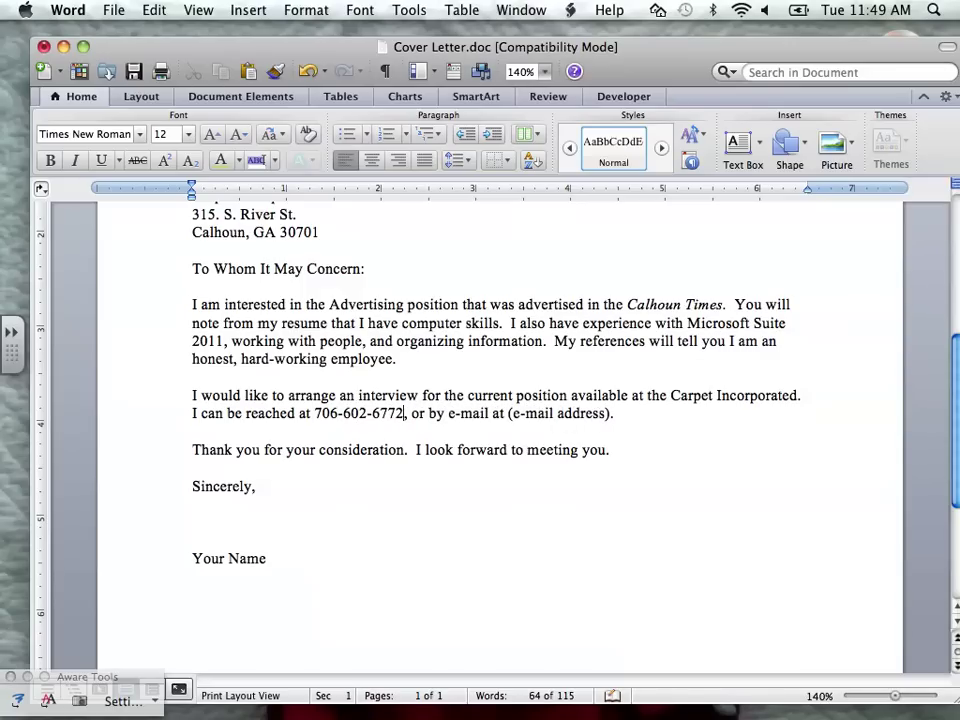
{"action": "left_click_drag", "start_coordinate": [509, 413], "coordinate": [609, 414]}
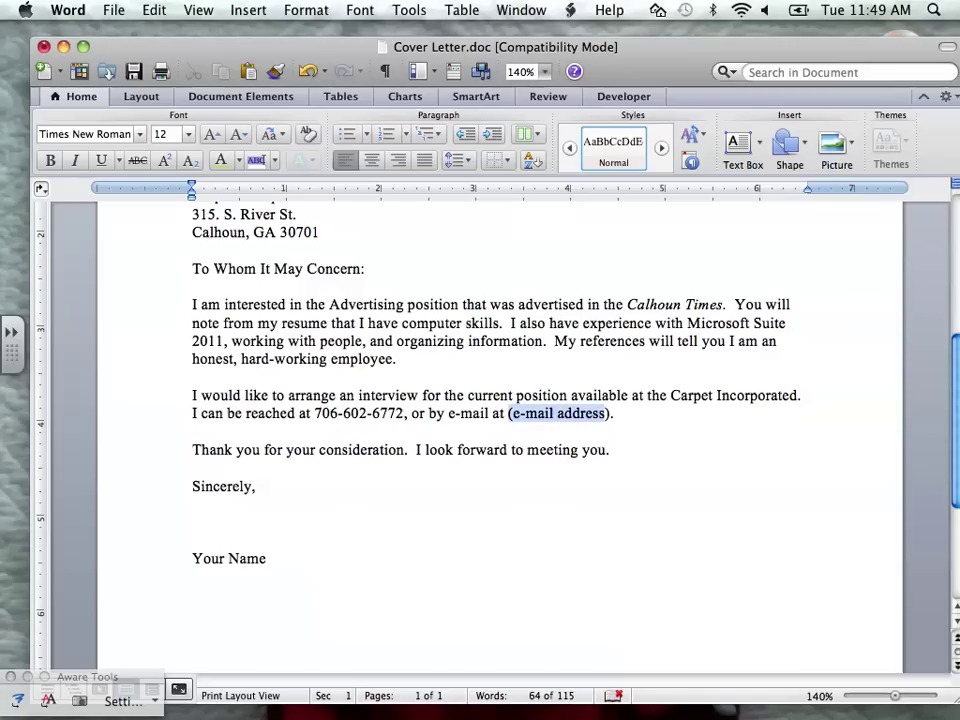
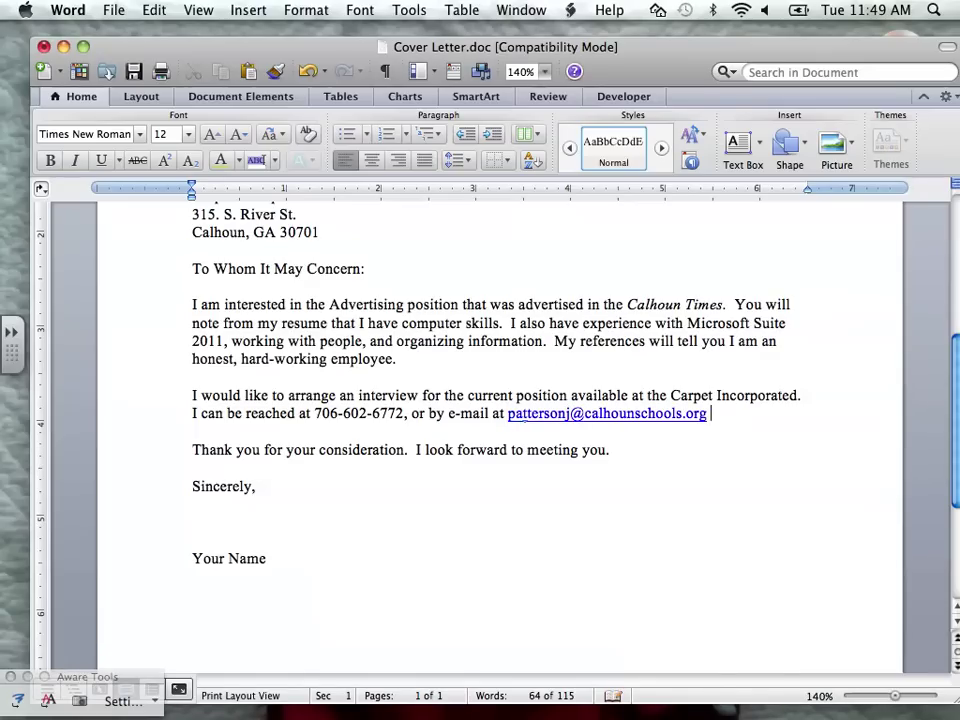
{"action": "type", "text": " ."}
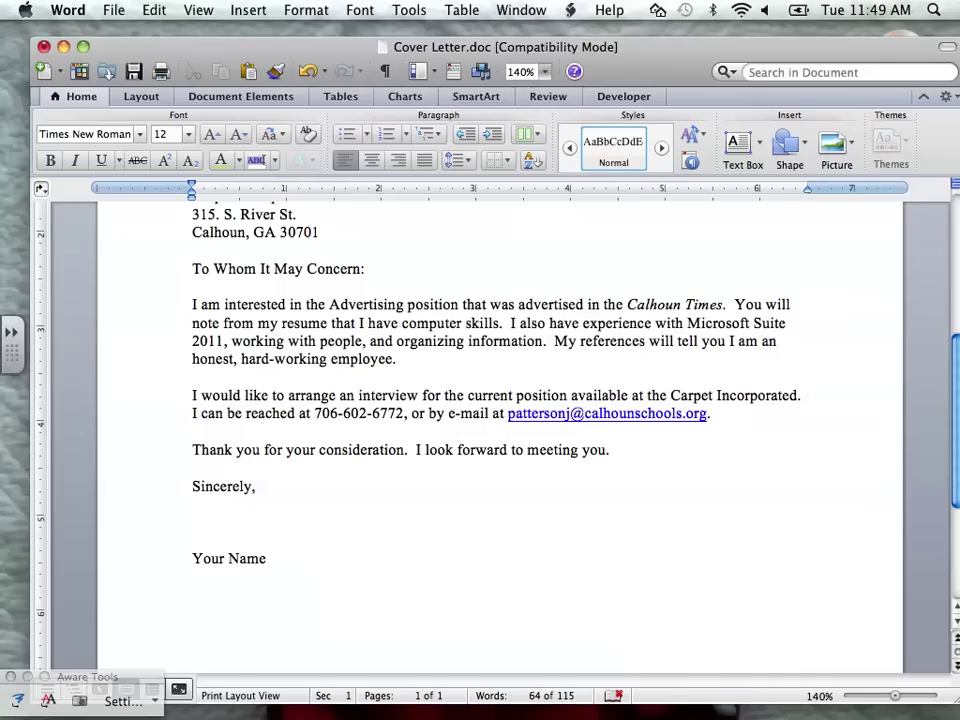
- Type the applicant's full name below Sincerely and delete the 'Your Name' placeholder line
{"action": "left_click", "coordinate": [257, 486]}
{"action": "key", "text": "Return"}
{"action": "key", "text": "Return"}
{"action": "key", "text": "Return"}
{"action": "key", "text": "Return"}
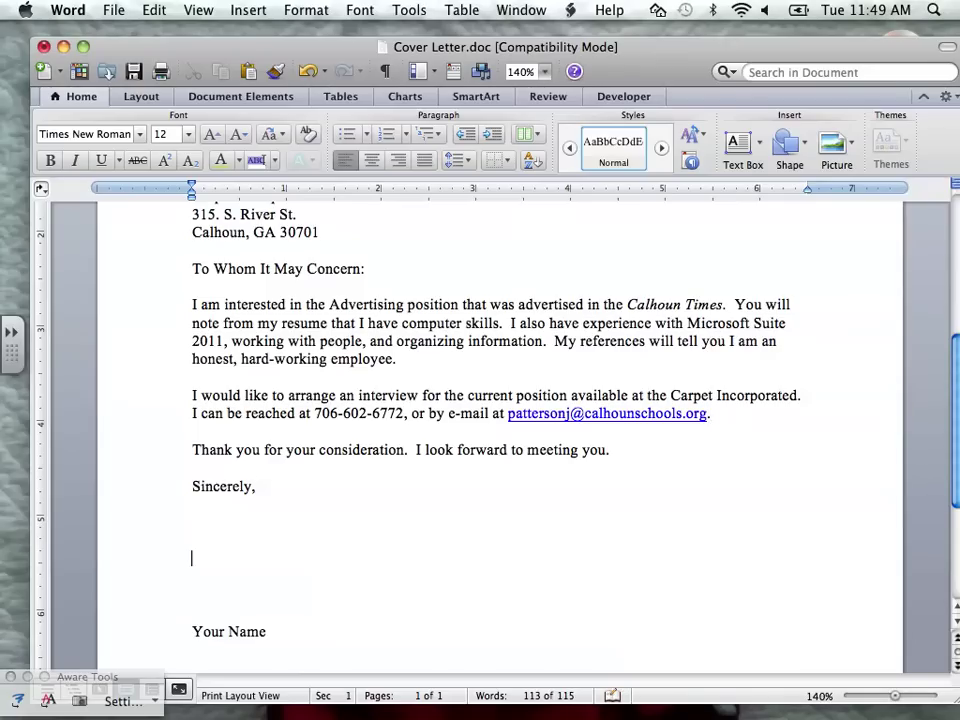
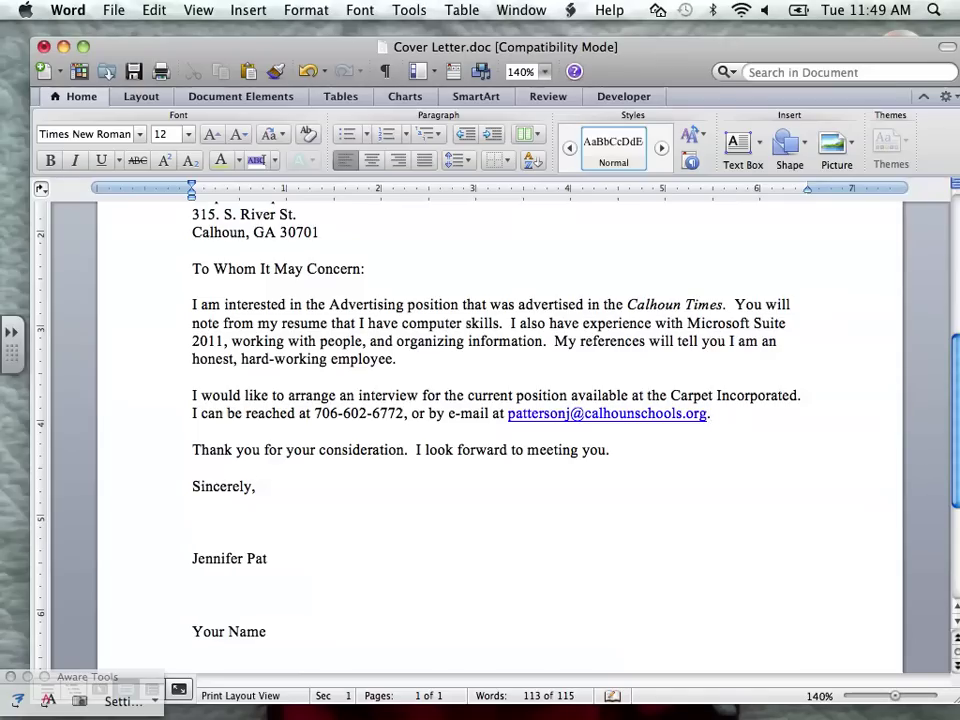
{"action": "left_click_drag", "start_coordinate": [160, 631], "coordinate": [160, 612]}
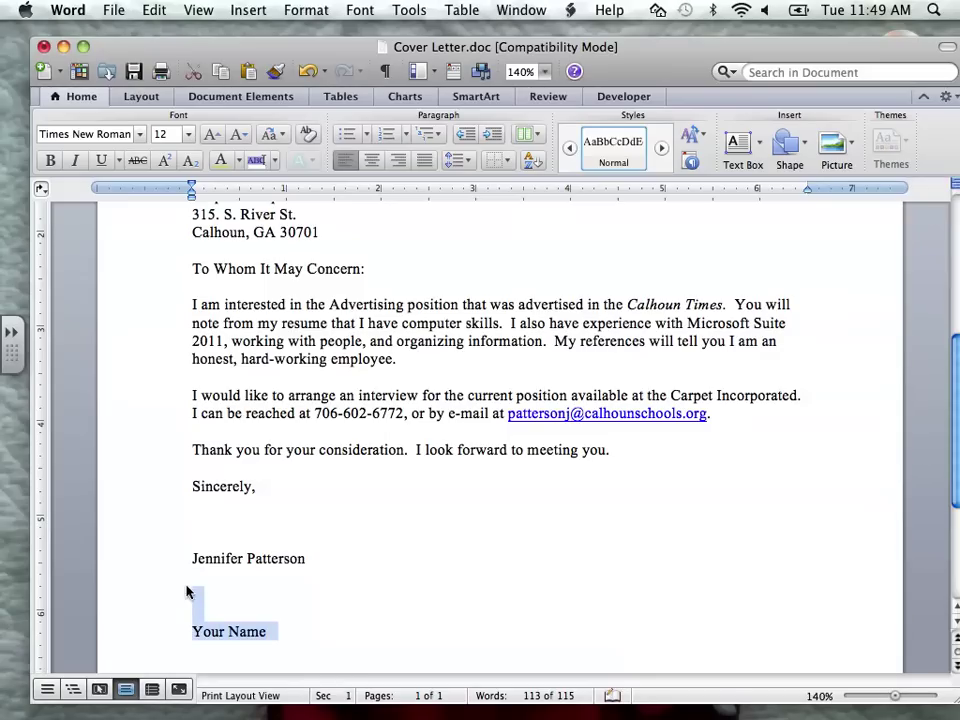
{"action": "key", "text": "BackSpace"}
{"action": "key", "text": "BackSpace"}
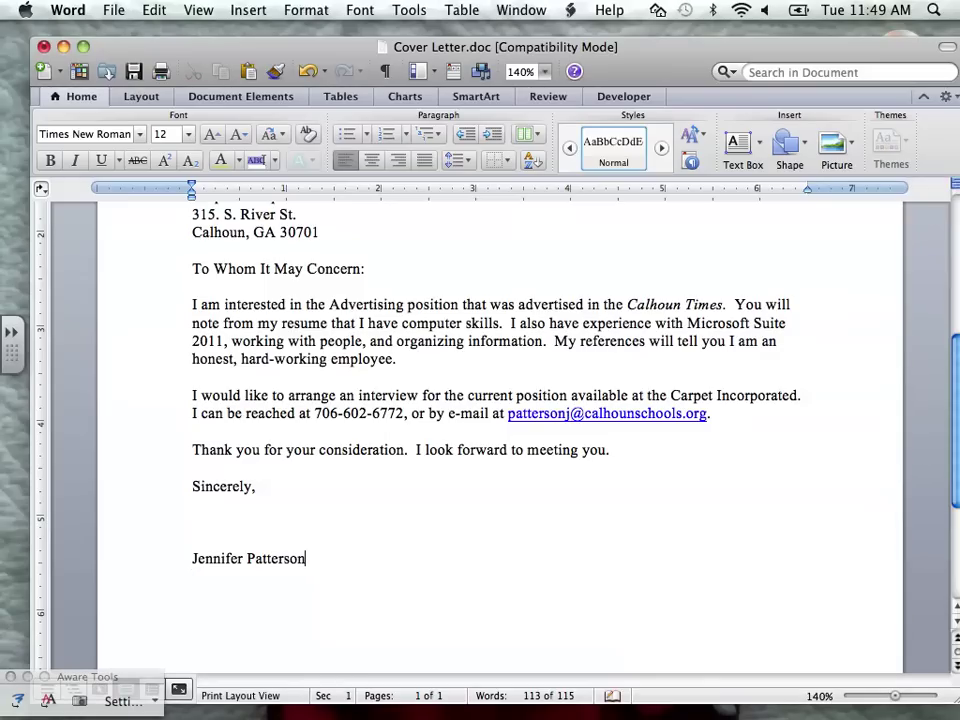
{"action": "scroll", "coordinate": [500, 430], "scroll_direction": "up", "scroll_amount": 2}
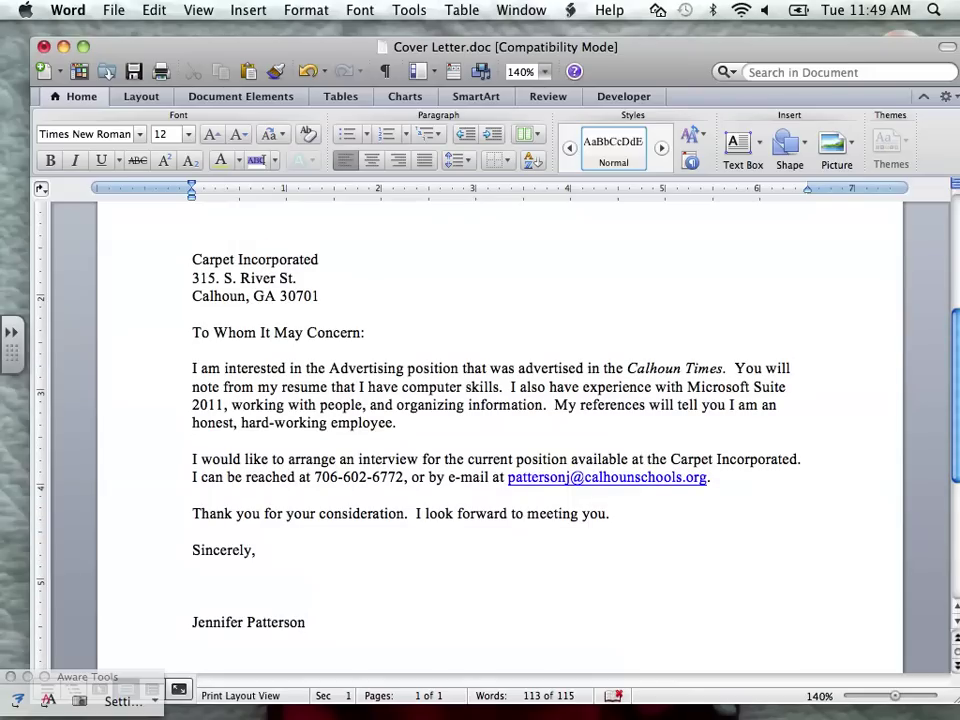
- Capitalize 'Position' in the letter's first paragraph
{"action": "left_click", "coordinate": [436, 368]}
{"action": "key", "text": "Delete"}
{"action": "type", "text": "P"}
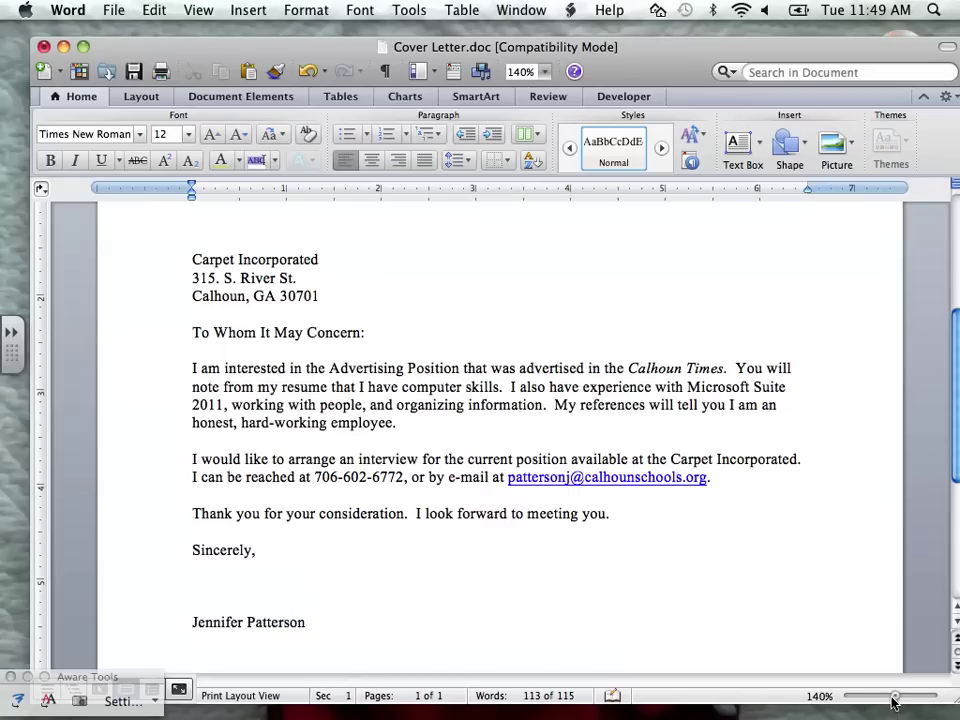
- Copy the letter from the recipient address through the signature, then switch to Document4
{"action": "left_click_drag", "start_coordinate": [895, 696], "coordinate": [884, 696]}
{"action": "scroll", "coordinate": [500, 440], "scroll_direction": "down", "scroll_amount": 2}
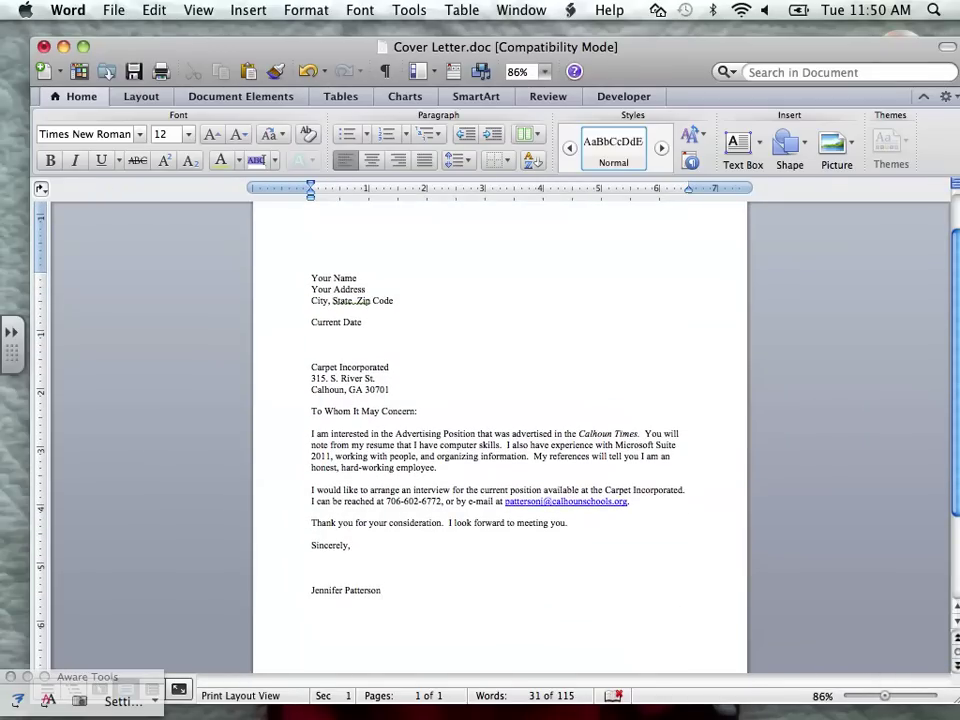
{"action": "mouse_move", "coordinate": [381, 590]}
{"action": "left_mouse_down"}
{"action": "mouse_move", "coordinate": [311, 440]}
{"action": "mouse_move", "coordinate": [311, 362]}
{"action": "left_mouse_up"}
{"action": "right_click", "coordinate": [343, 376]}
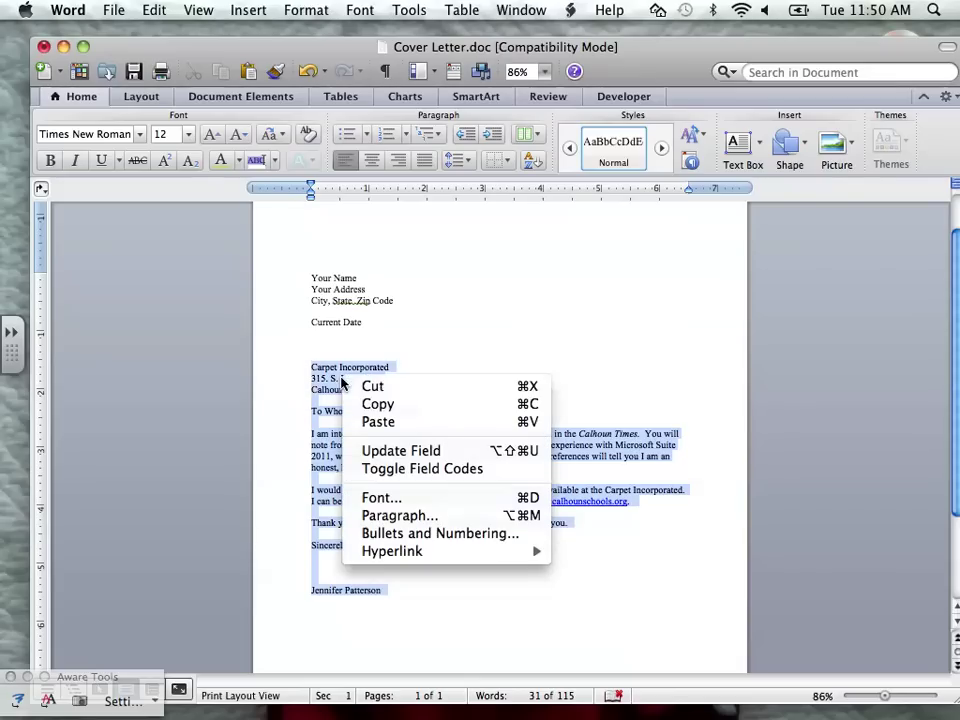
{"action": "left_click", "coordinate": [377, 405]}
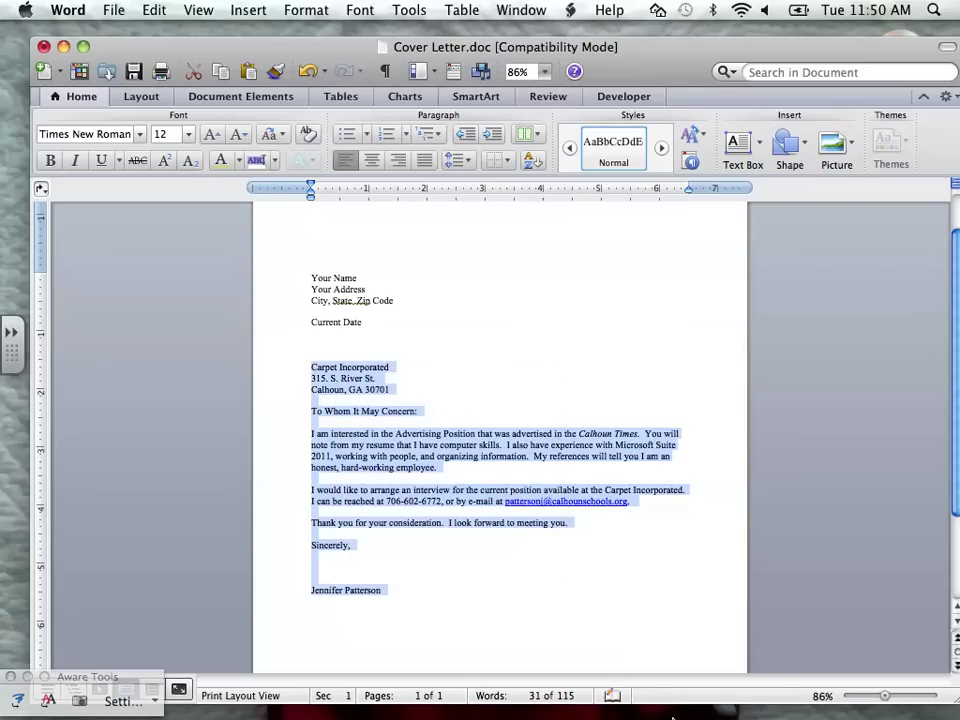
{"action": "mouse_move", "coordinate": [640, 690]}
{"action": "left_click", "coordinate": [838, 688]}
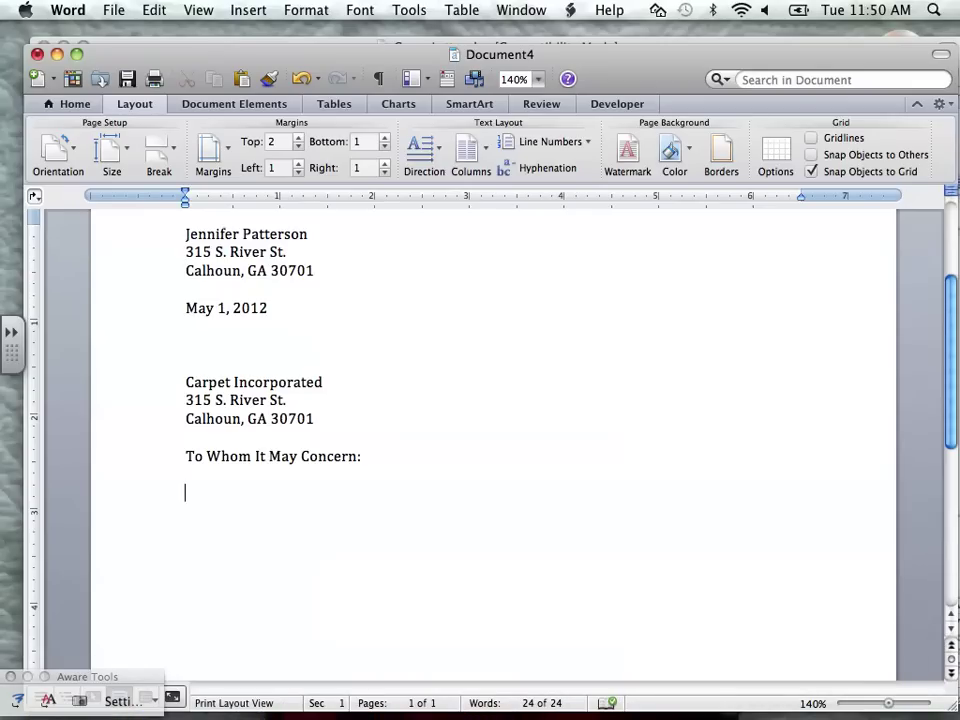
- Paste the copied letter over Document4's 'To Whom It May Concern' line, giving a 126-word letter
{"action": "left_click_drag", "start_coordinate": [185, 456], "coordinate": [372, 461]}
{"action": "key", "text": "super+v"}
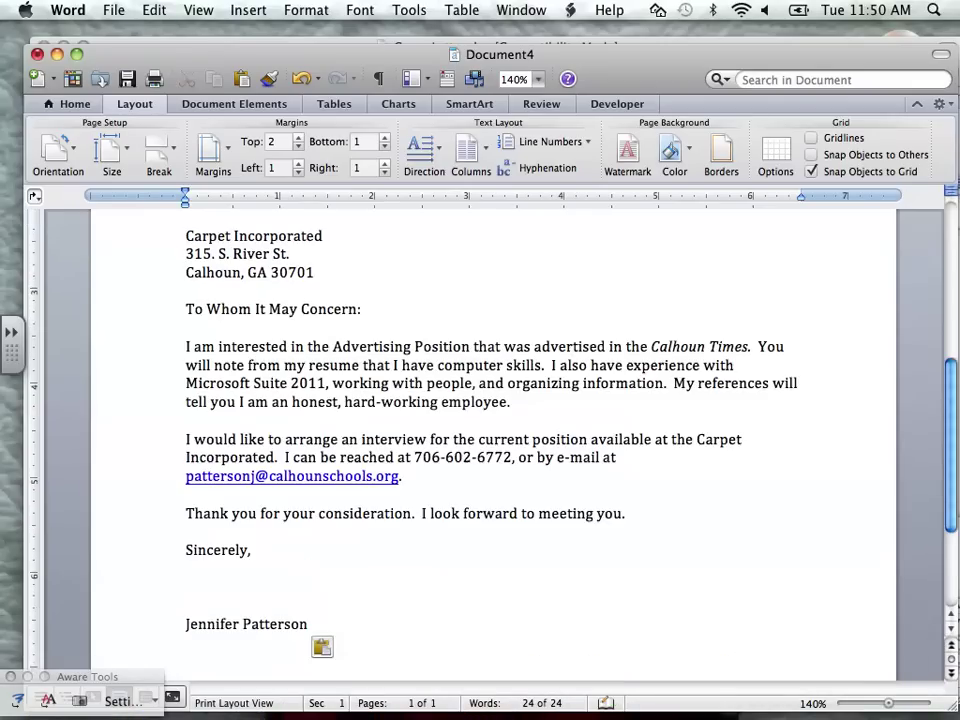
{"action": "left_click", "coordinate": [884, 709]}
{"action": "left_click_drag", "start_coordinate": [884, 709], "coordinate": [878, 709]}
{"action": "scroll", "coordinate": [878, 709], "scroll_direction": "up", "scroll_amount": 5}
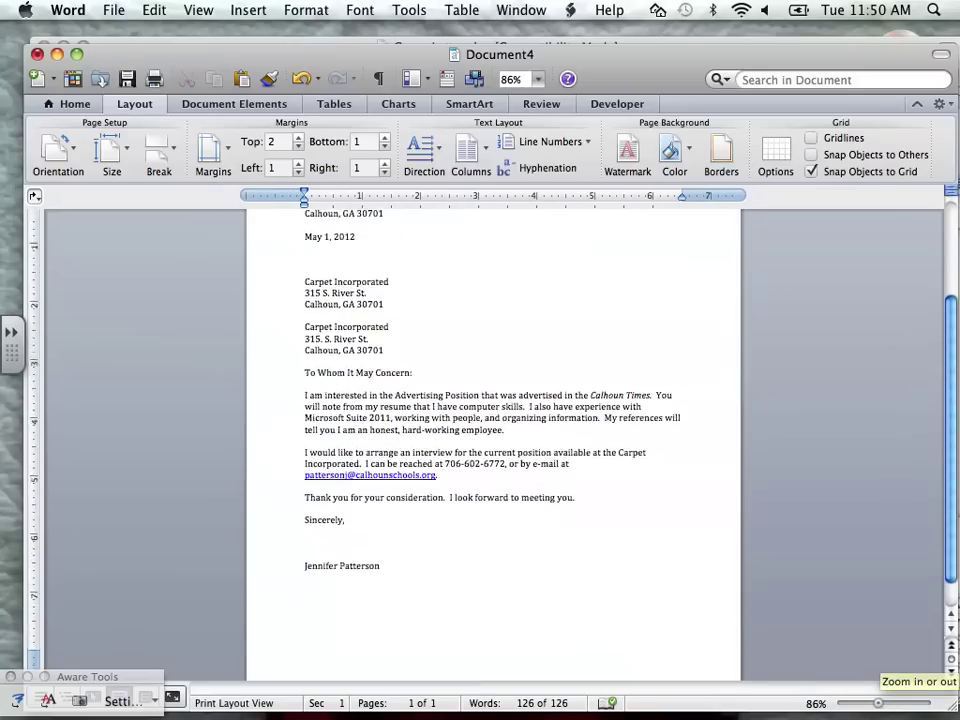
{"action": "scroll", "coordinate": [493, 450], "scroll_direction": "up", "scroll_amount": 2}
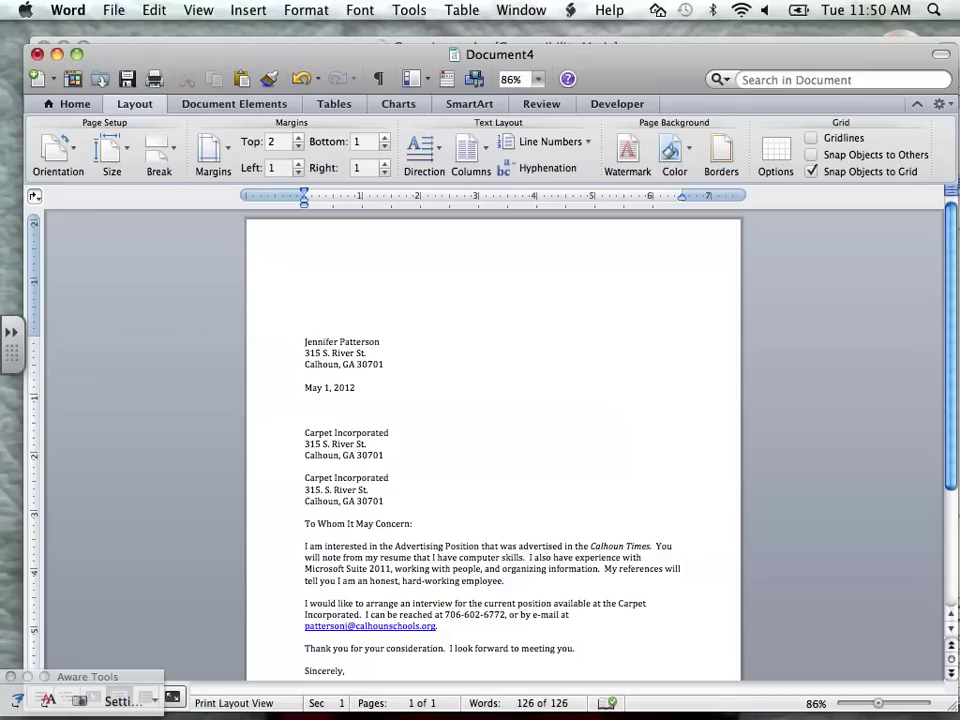
{"action": "key", "text": "super+v"}
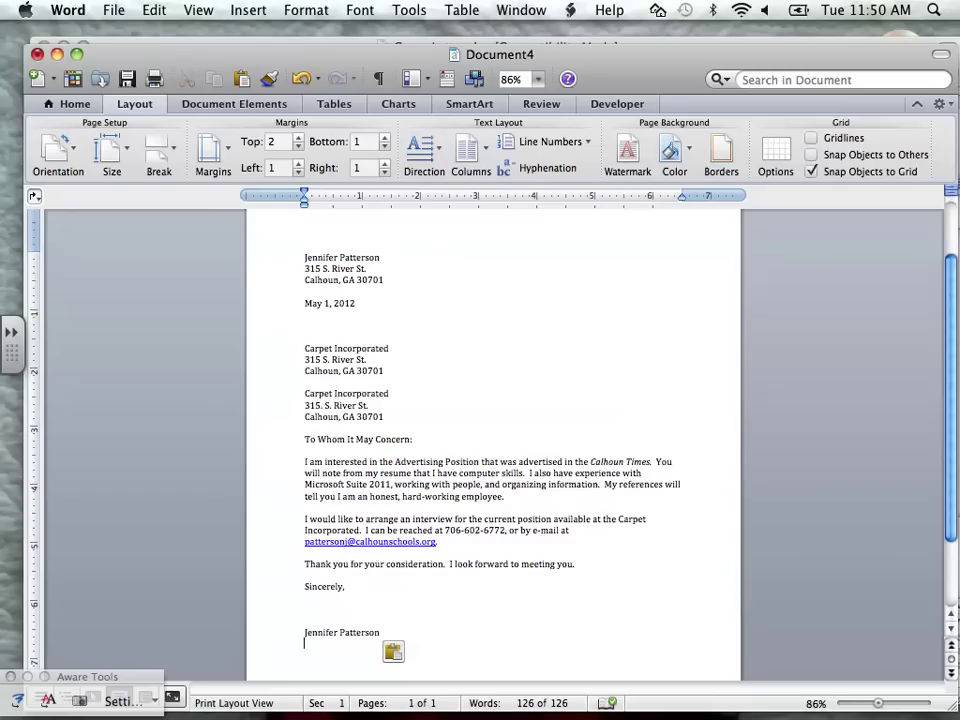
{"action": "scroll", "coordinate": [493, 440], "scroll_direction": "up", "scroll_amount": 1}
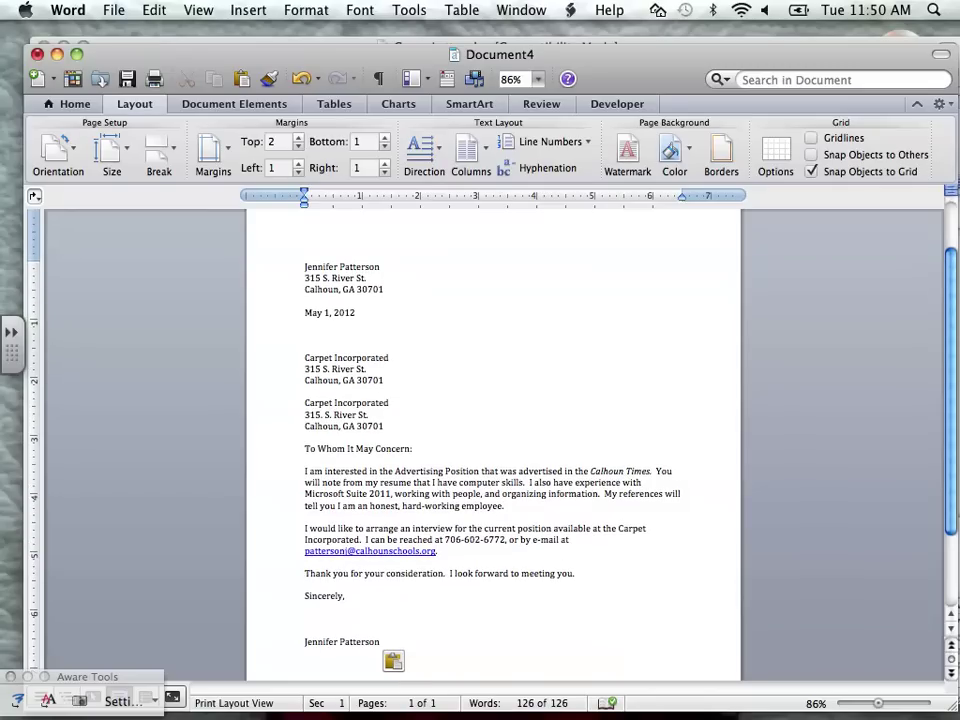